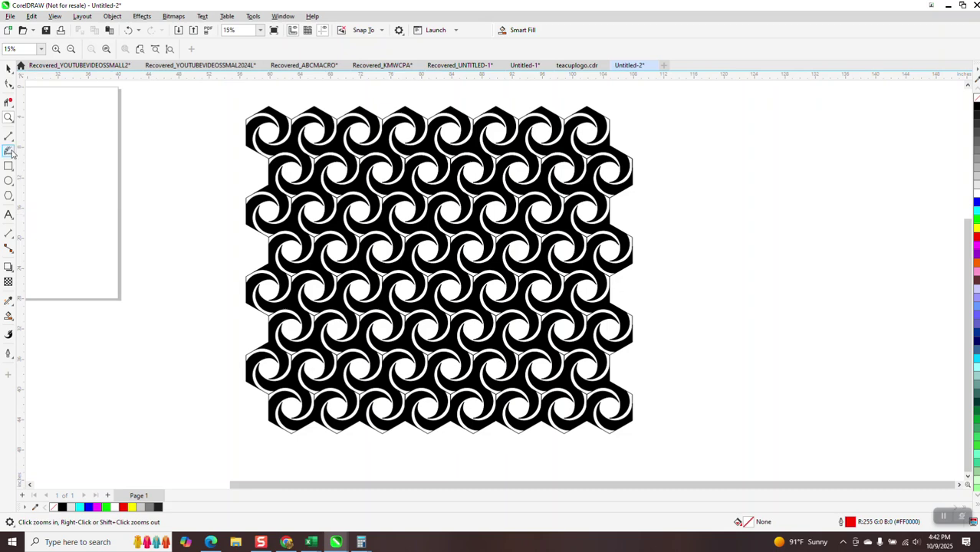
click(324, 158)
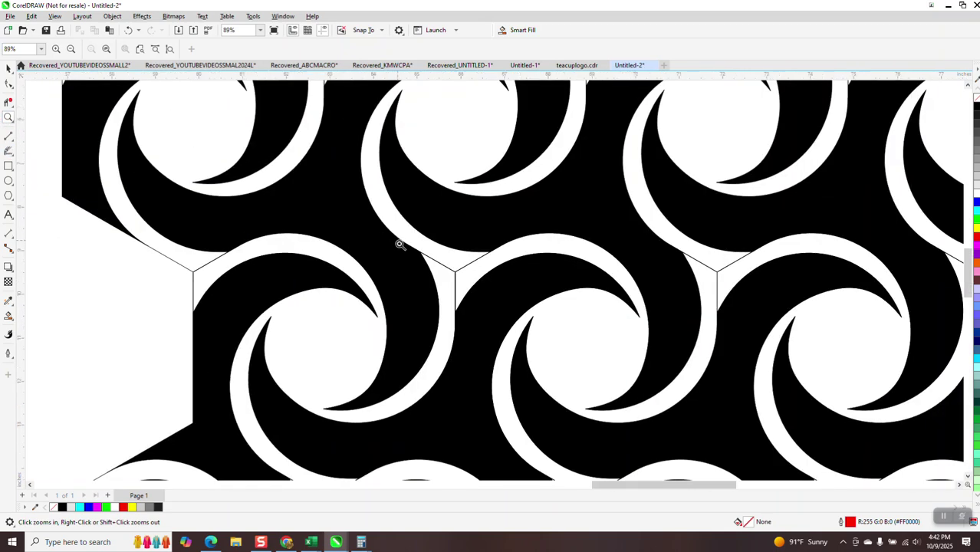
click(9, 68)
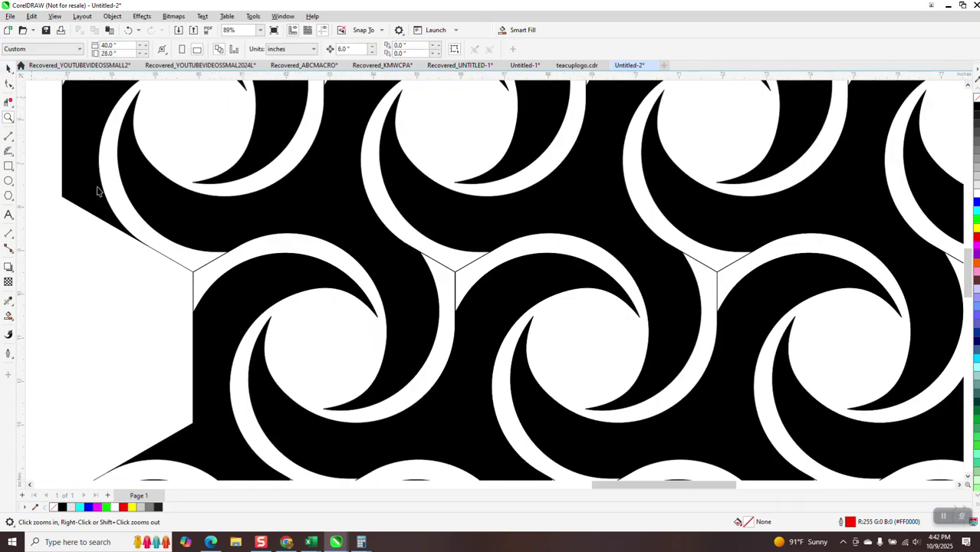
click(157, 254)
key(Delete)
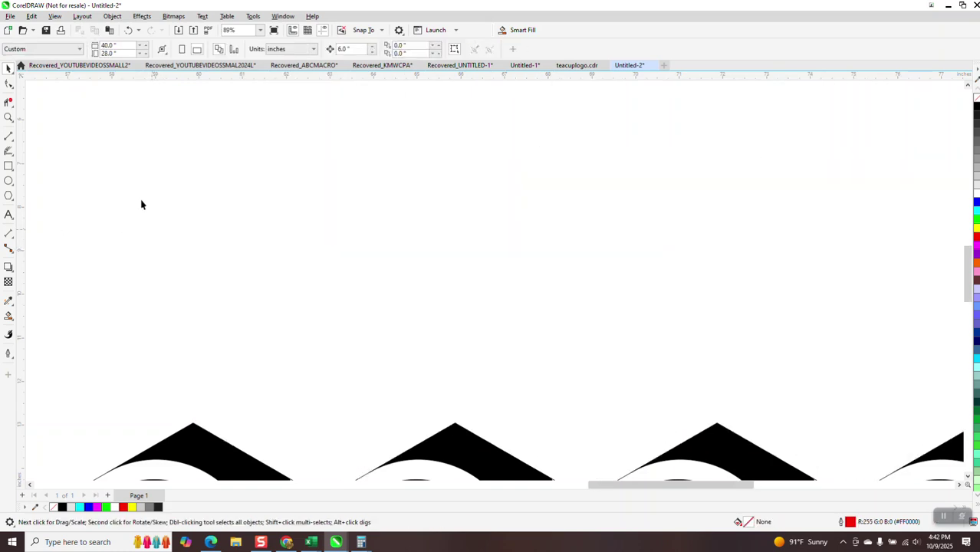
click(128, 30)
Select the entire black swirl hexagon pattern and remove its outlines
scroll(213, 142, down, 2)
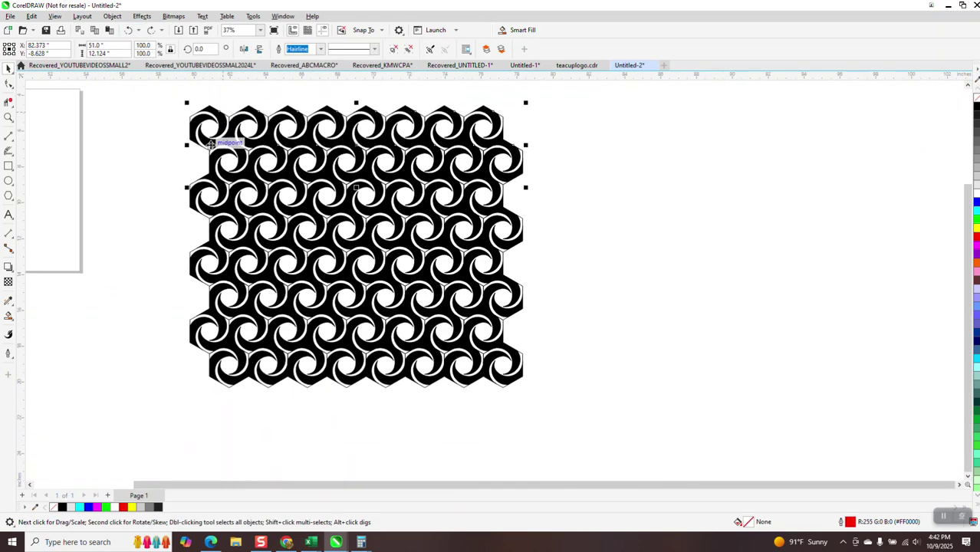
drag(172, 99, 622, 423)
key(ctrl+u)
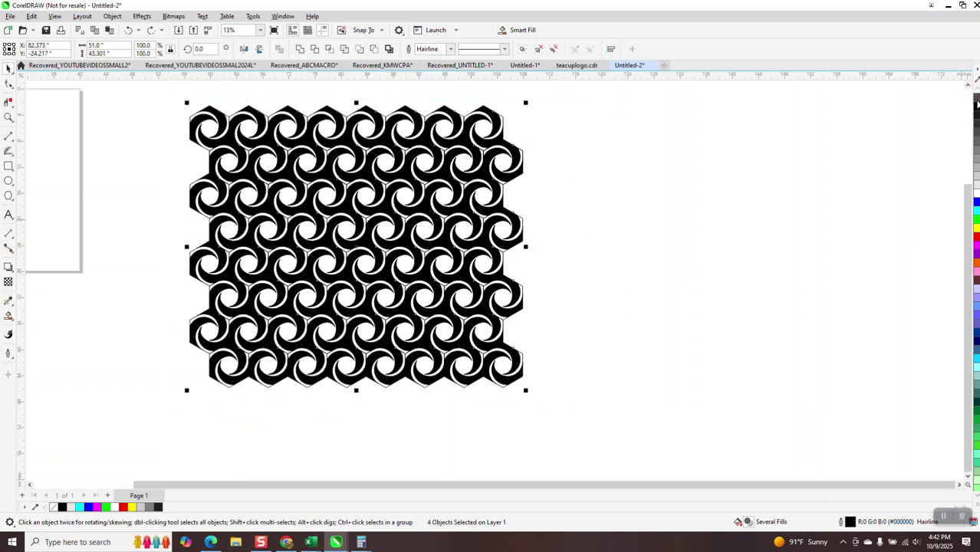
right_click(976, 103)
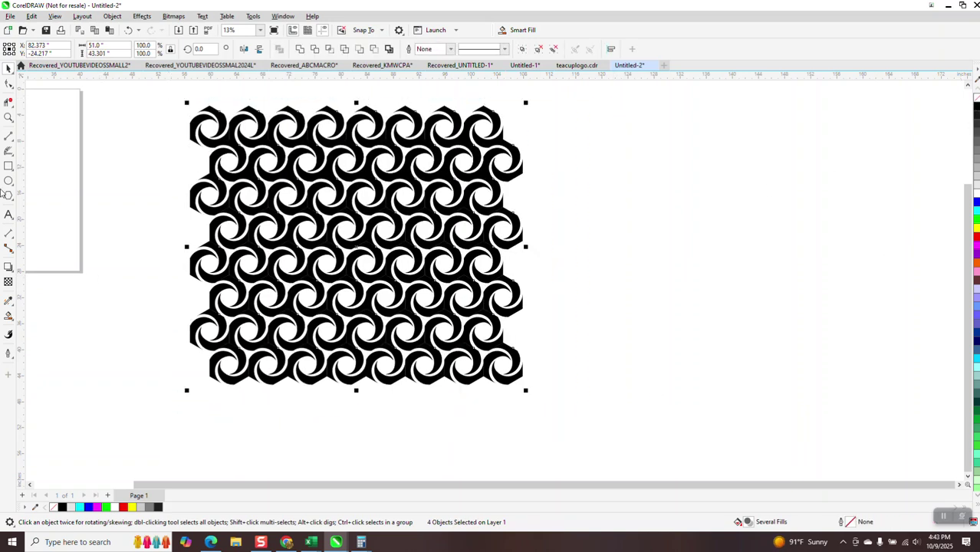
Examine the seams between neighbouring hexagon tiles of the pattern at close range and as a whole
click(8, 117)
scroll(202, 119, up, 5)
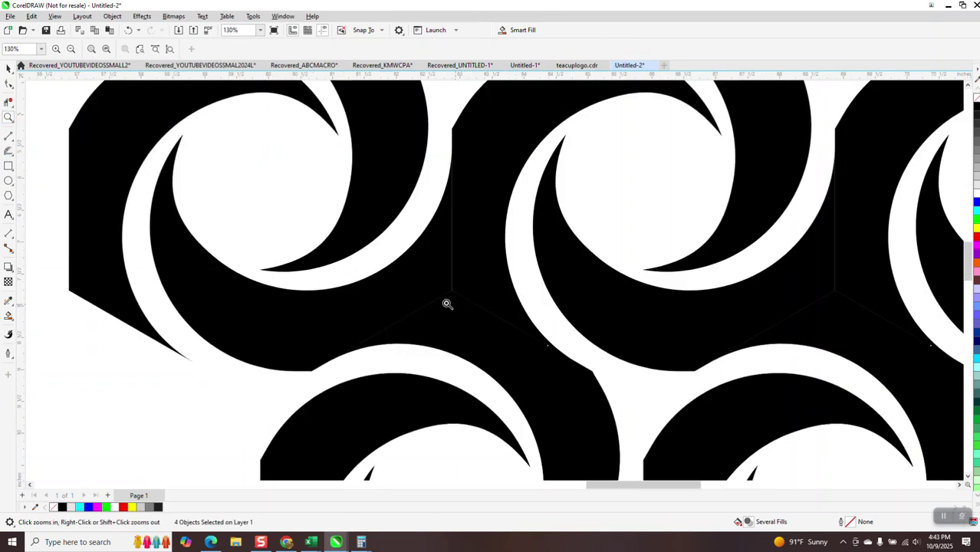
scroll(537, 302, down, 1)
scroll(660, 299, down, 1)
scroll(666, 297, down, 1)
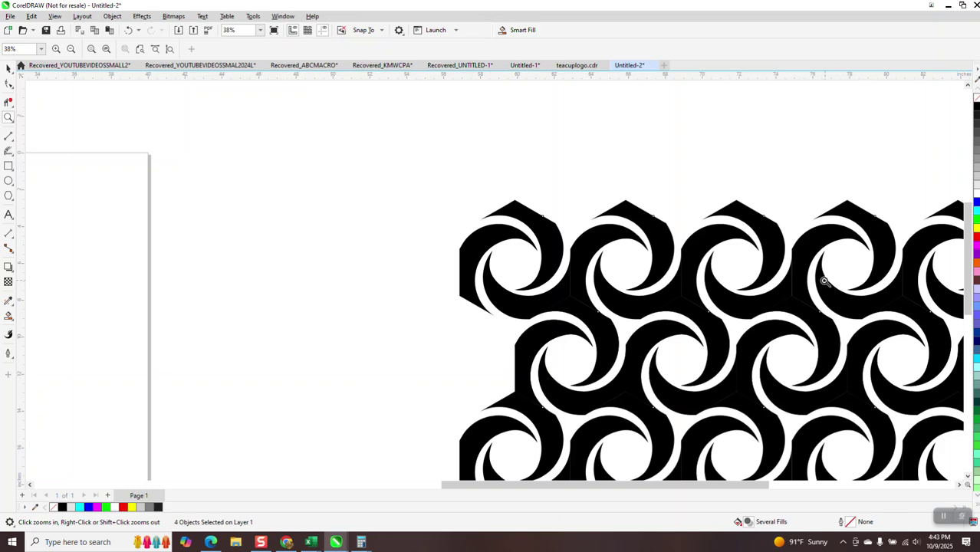
scroll(794, 315, up, 4)
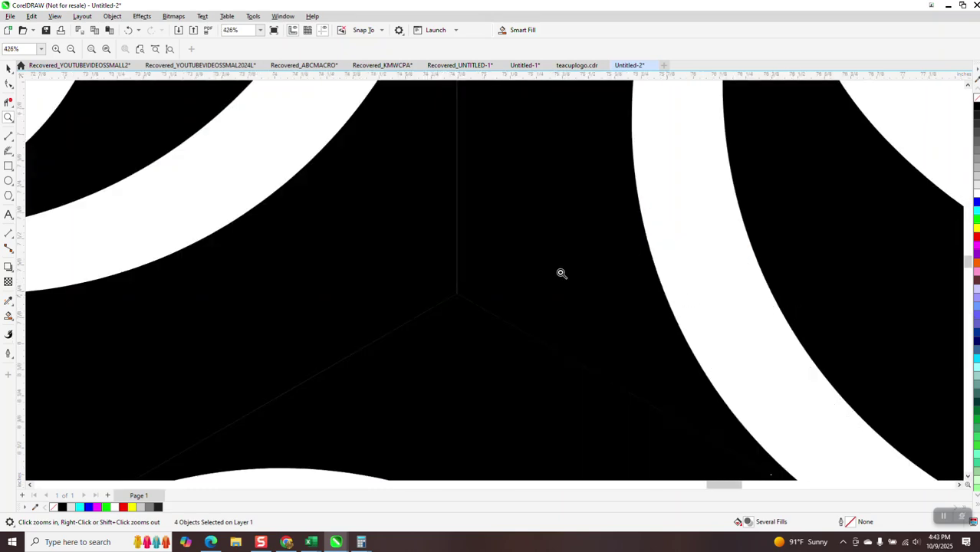
scroll(538, 274, down, 3)
scroll(519, 274, down, 4)
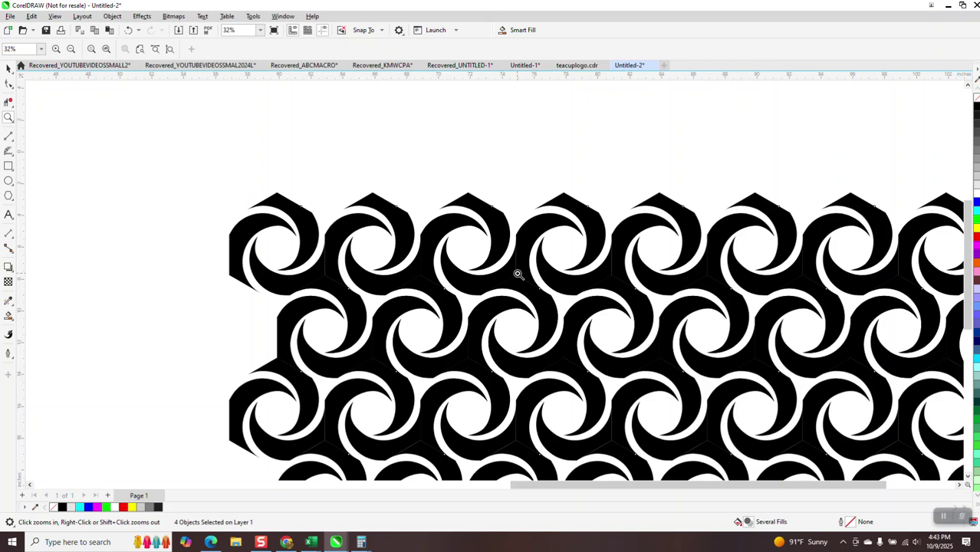
scroll(412, 275, down, 3)
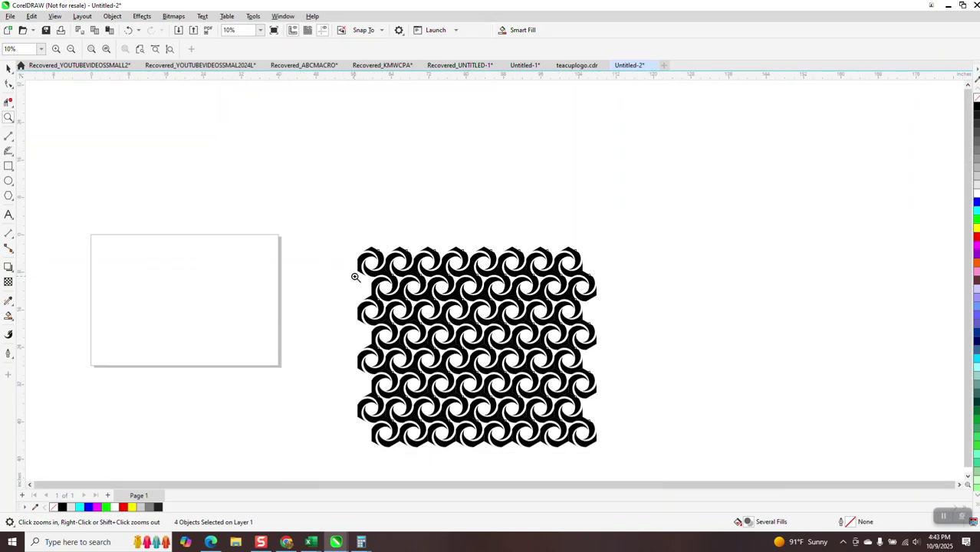
Draw a six-sided polygon about 16.8 by 19.4 inches and centre it on the page
click(9, 196)
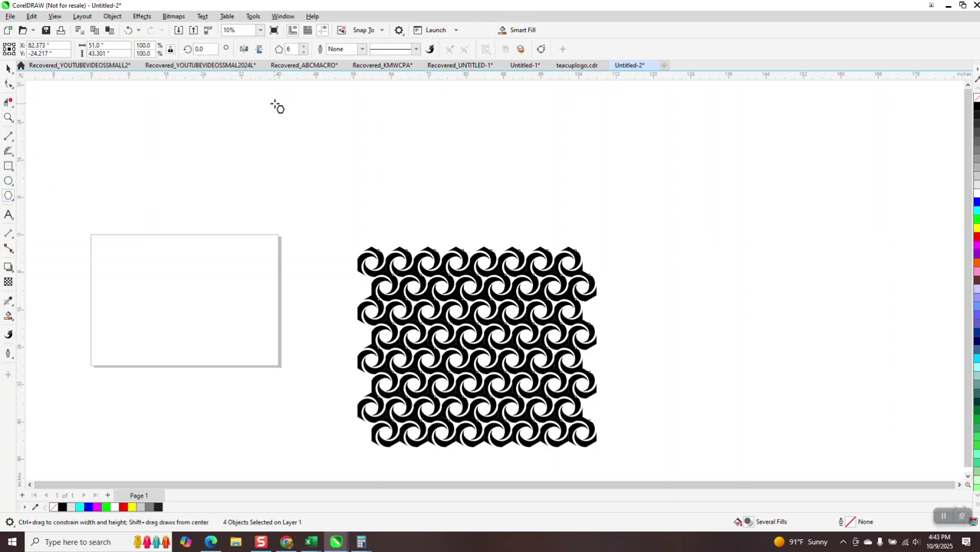
drag(284, 170, 233, 276)
key(p)
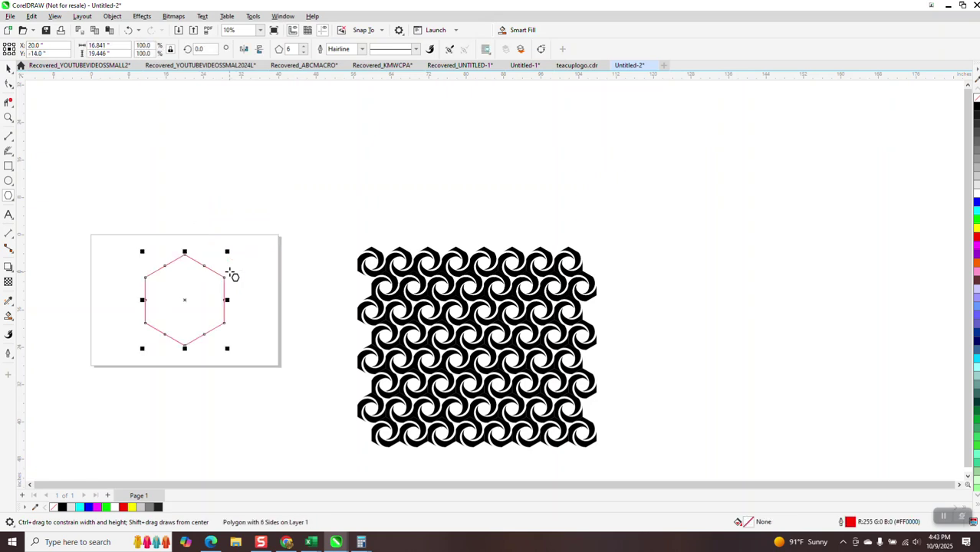
Draw a rectangle about 12.6 by 18.9 inches up from the hexagon's lower-right vertex and round all its corners to 6.28 inches
click(7, 118)
drag(95, 211, 354, 377)
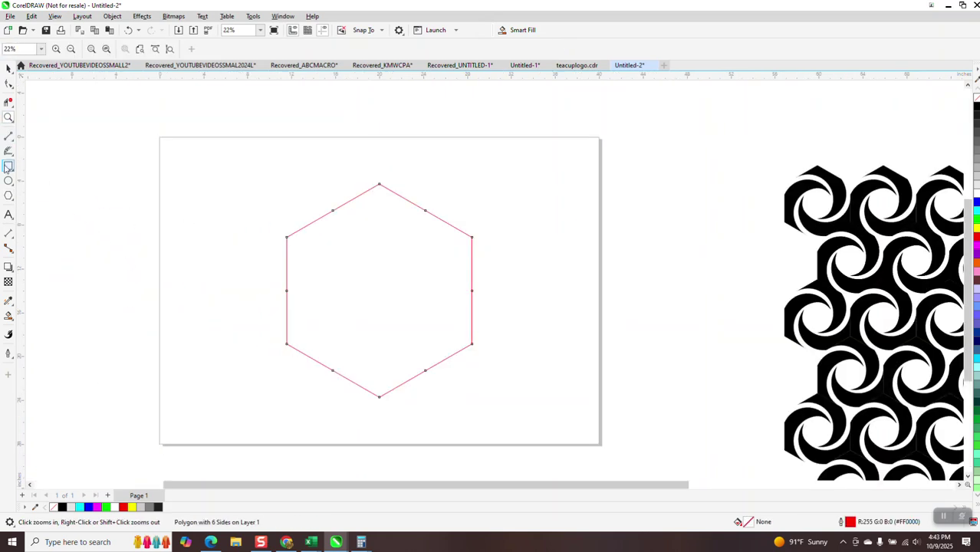
click(8, 167)
drag(322, 137, 473, 346)
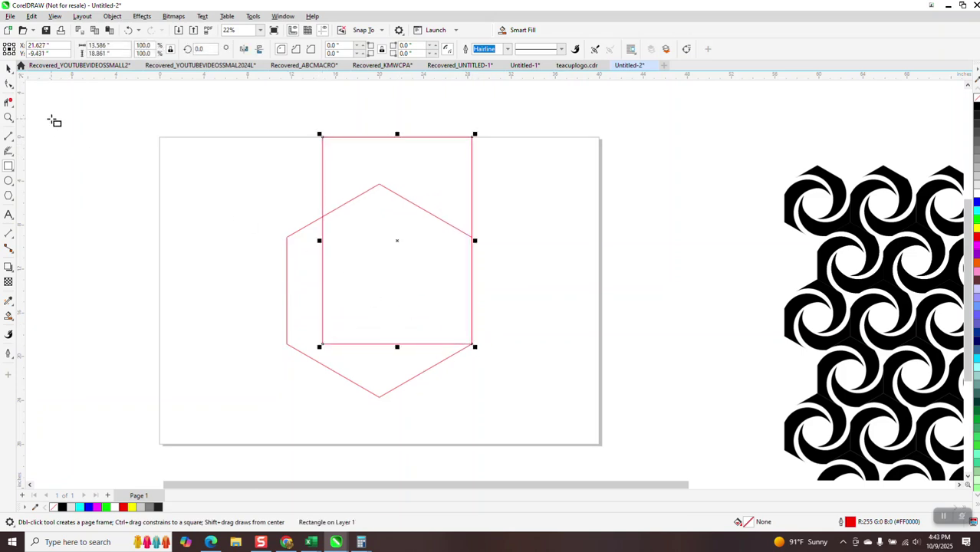
drag(319, 240, 334, 240)
click(8, 83)
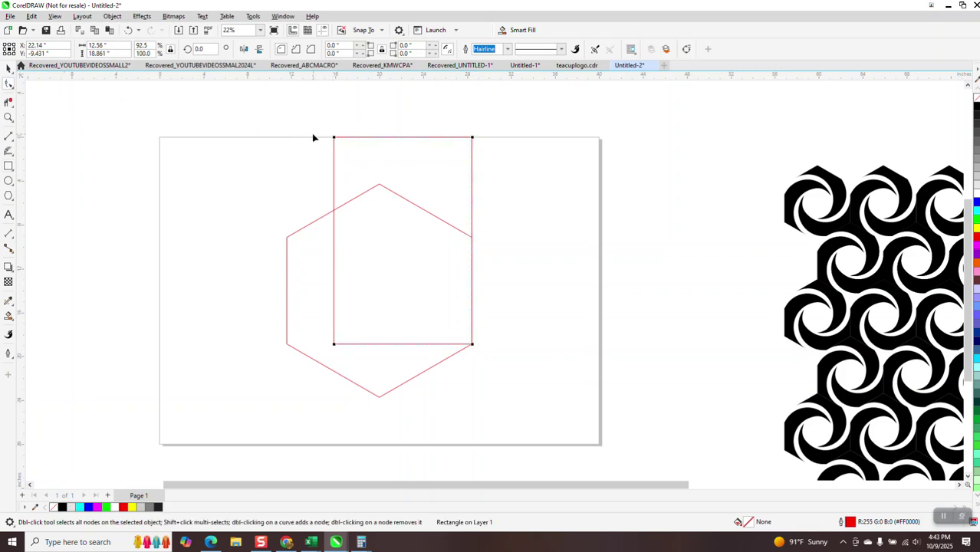
drag(334, 139, 485, 214)
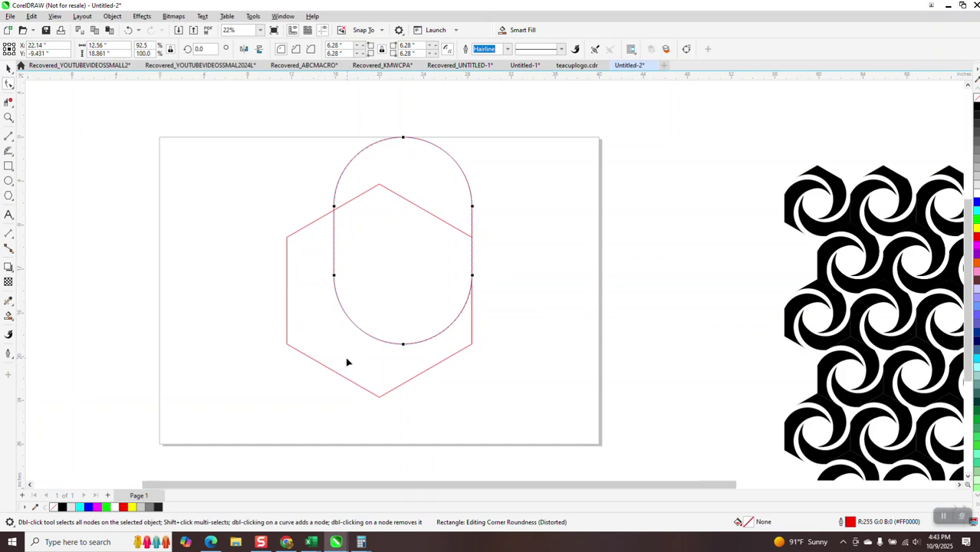
scroll(347, 362, down, 1)
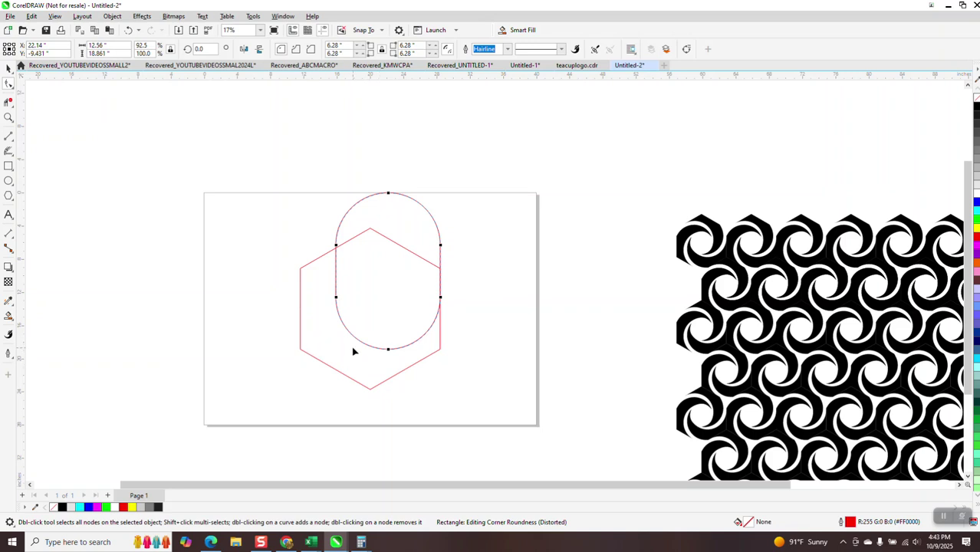
scroll(354, 351, down, 1)
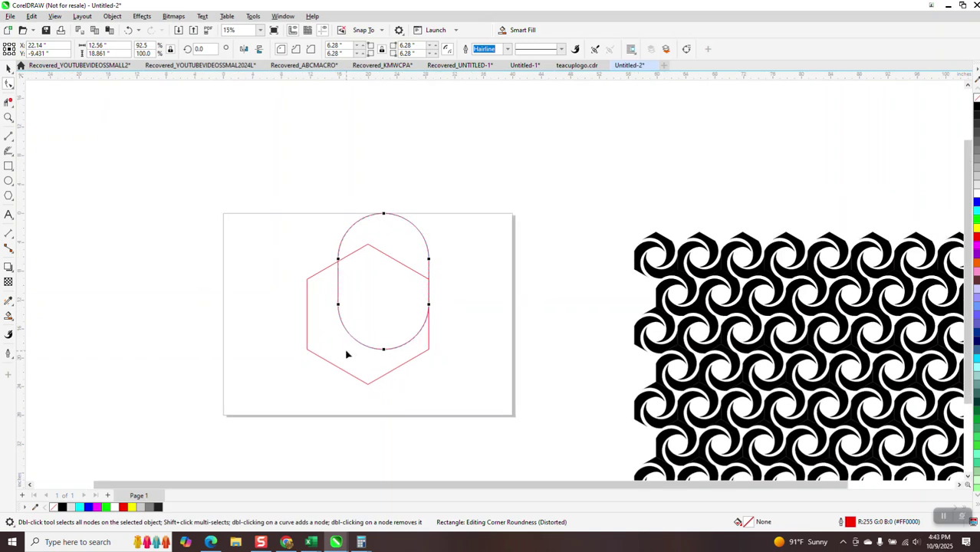
click(13, 141)
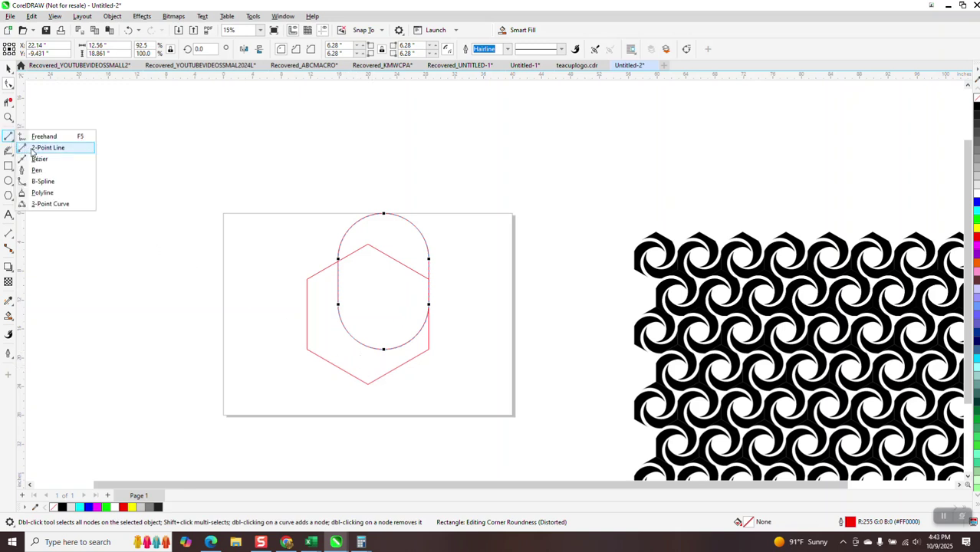
click(50, 204)
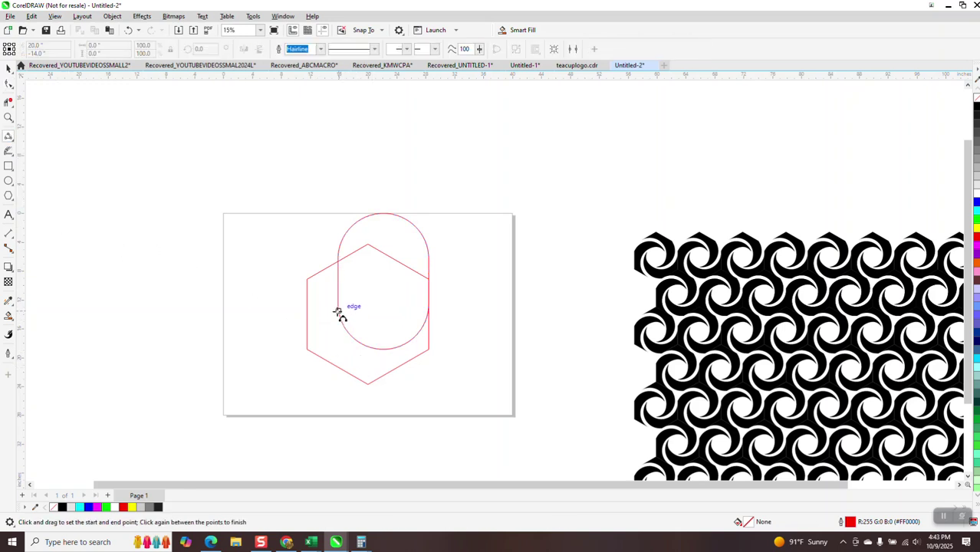
drag(338, 311, 368, 383)
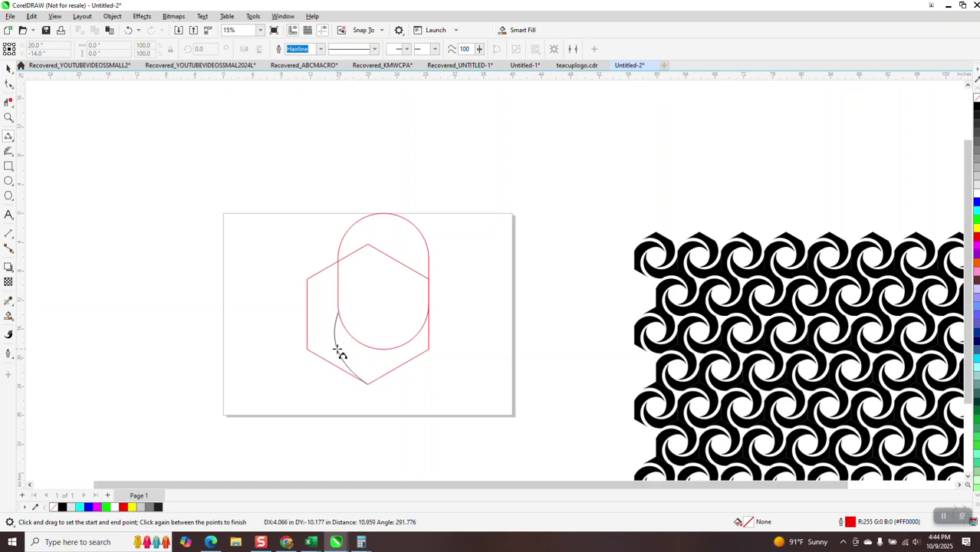
click(342, 348)
key(Delete)
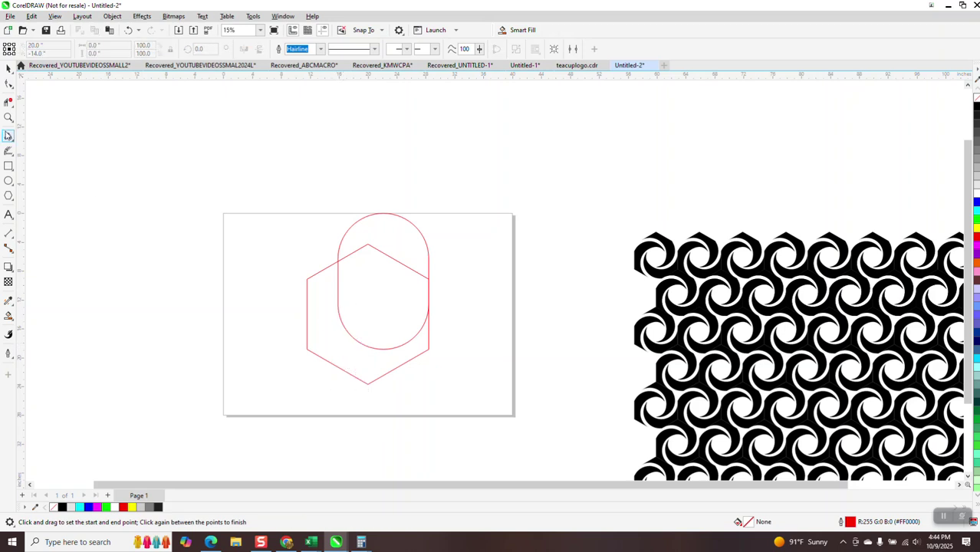
Create a copy of the rounded rectangle rotated 45 degrees about the hexagon's centre
click(9, 68)
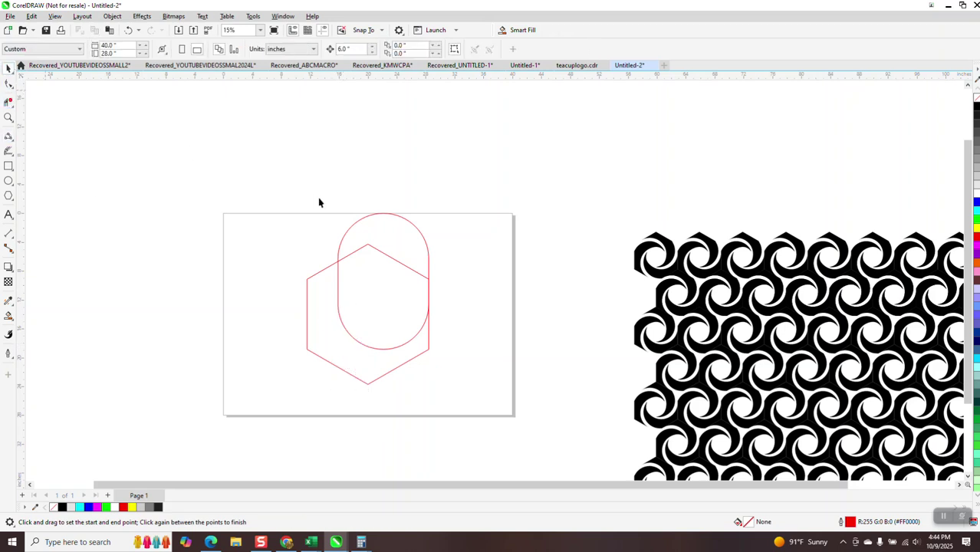
click(426, 246)
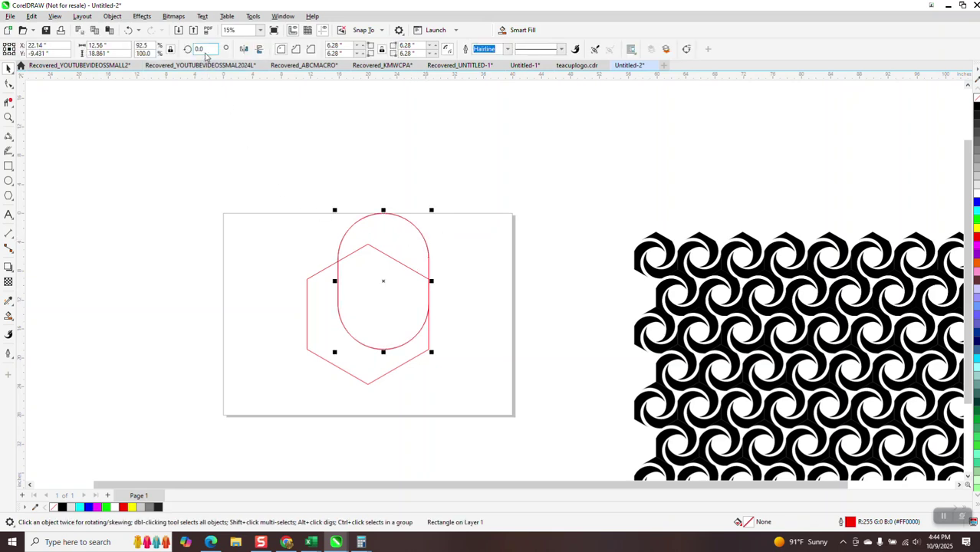
double_click(201, 49)
text(45)
key(Return)
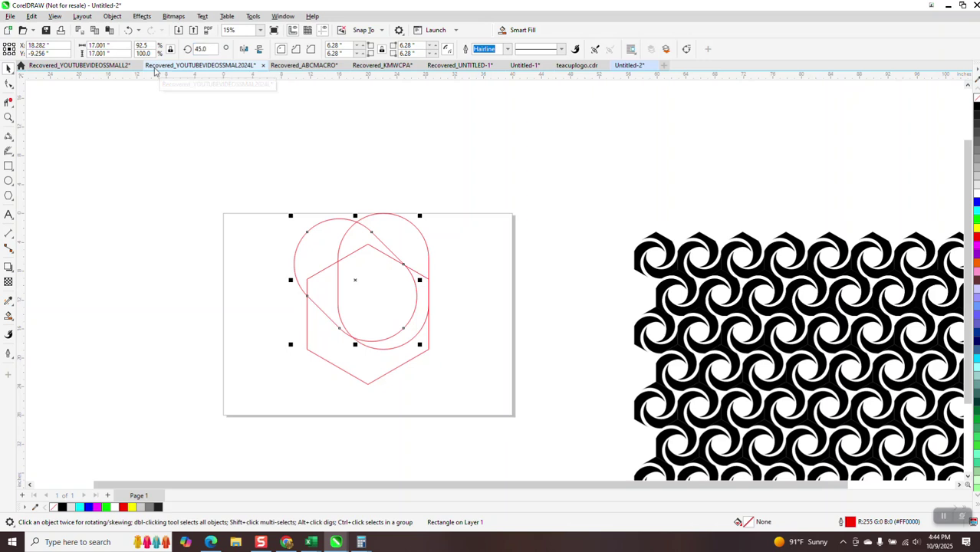
Repeat the 45-degree rotated copy six more times to complete a full ring of rounded rectangles around the hexagon
key(ctrl+r)
key(ctrl+r)
key(ctrl+r)
key(ctrl+r)
key(ctrl+r)
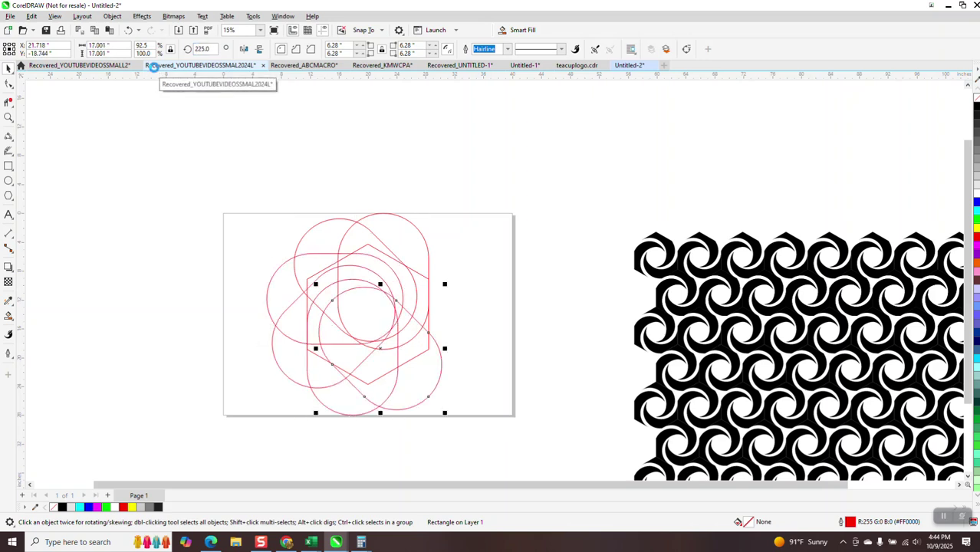
key(ctrl+r)
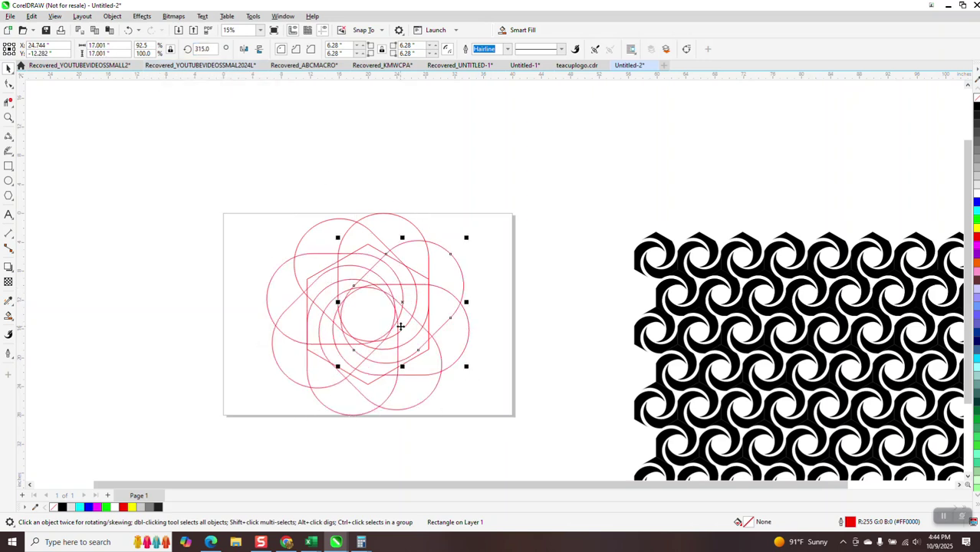
Use virtual segment delete to remove the line segments crossing the crescent-shaped region in the lower part of the hexagon
click(9, 117)
drag(253, 210, 542, 418)
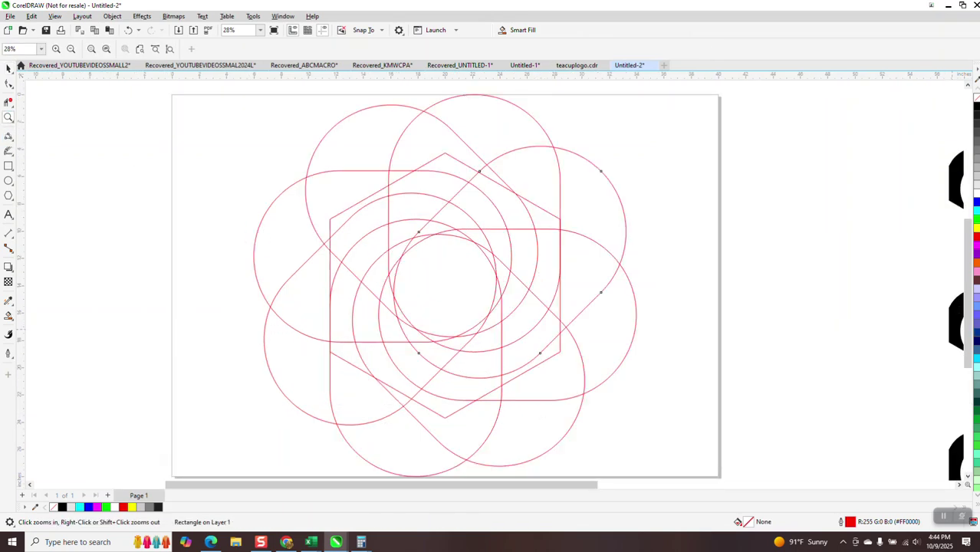
scroll(975, 312, down, 3)
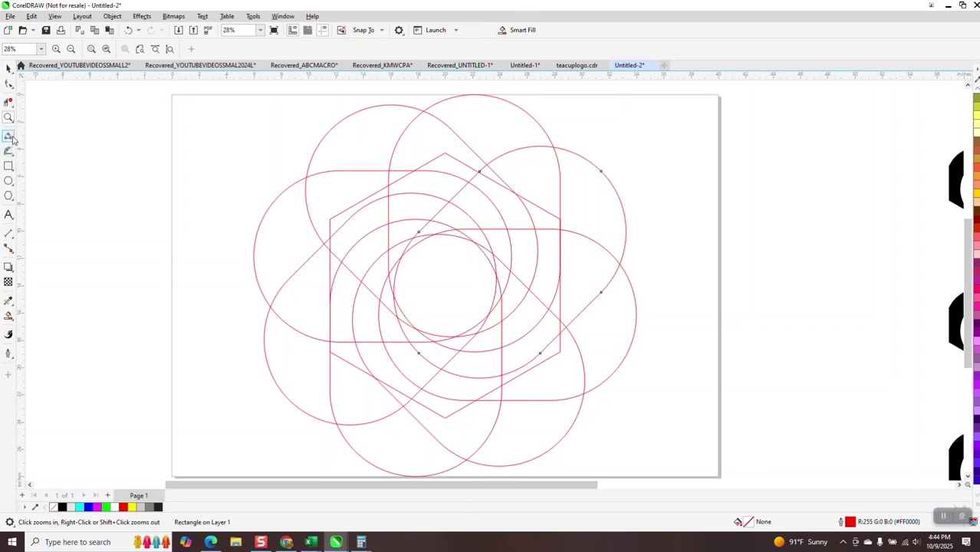
click(13, 110)
click(13, 108)
click(44, 126)
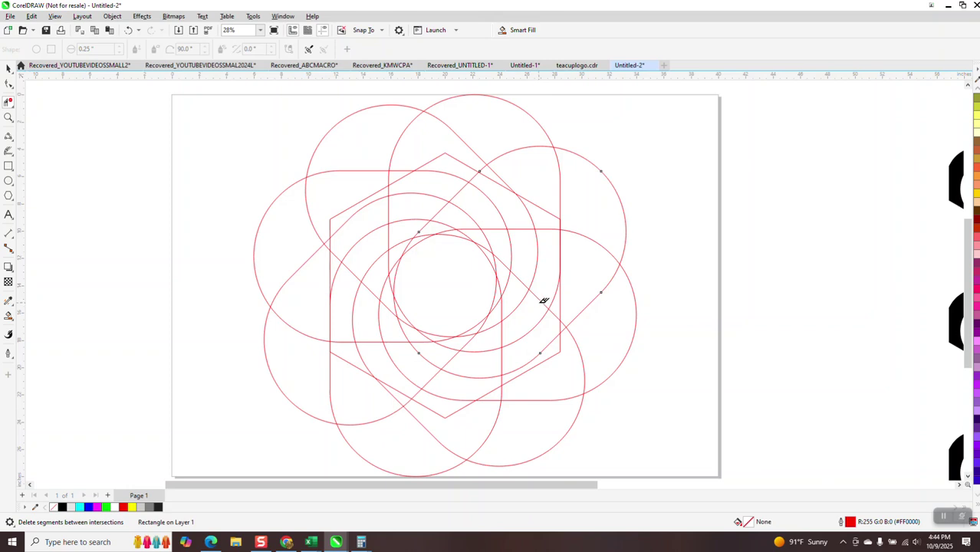
click(559, 338)
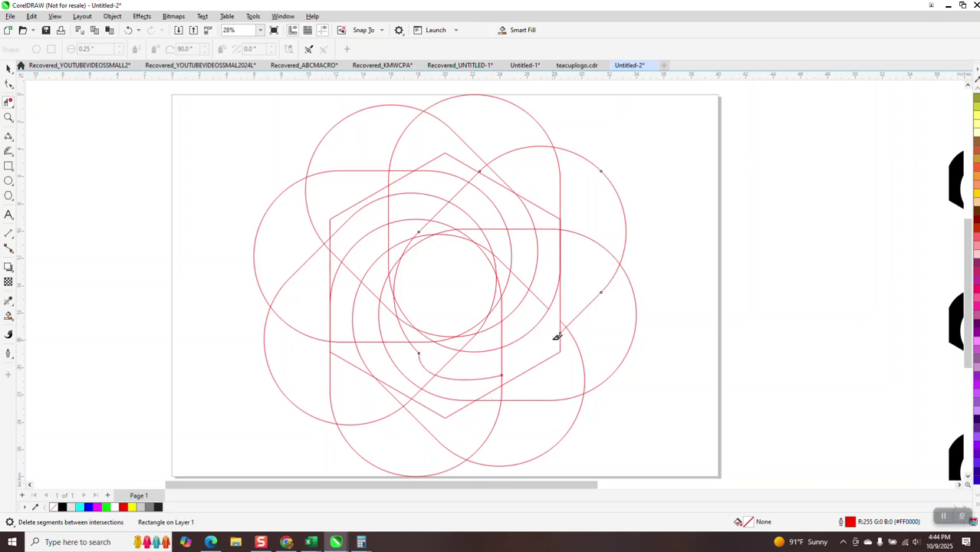
click(485, 376)
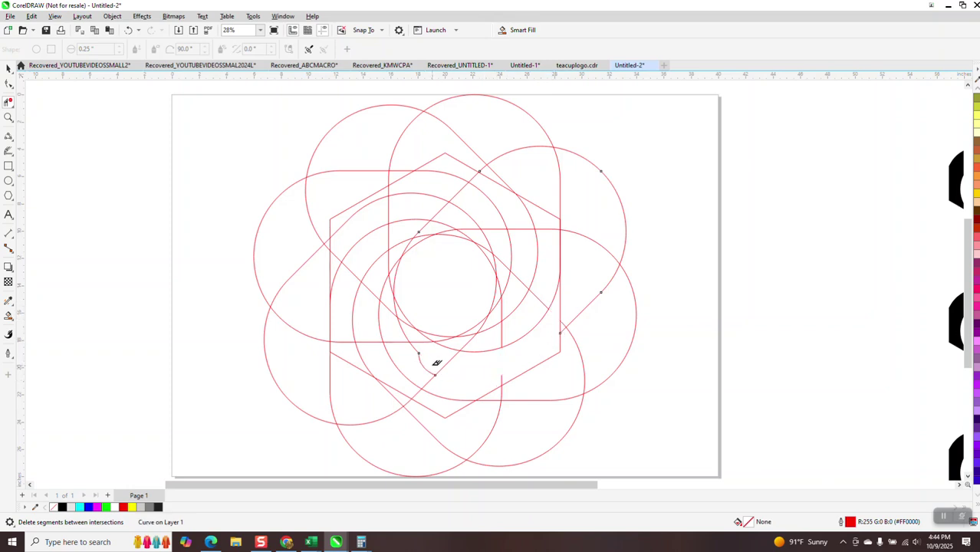
click(429, 365)
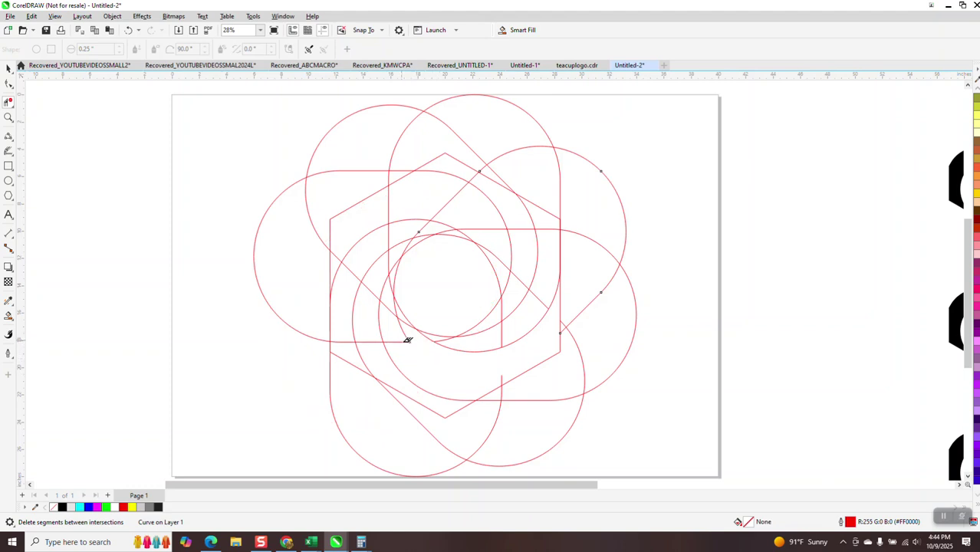
click(399, 314)
click(407, 332)
scroll(375, 353, down, 1)
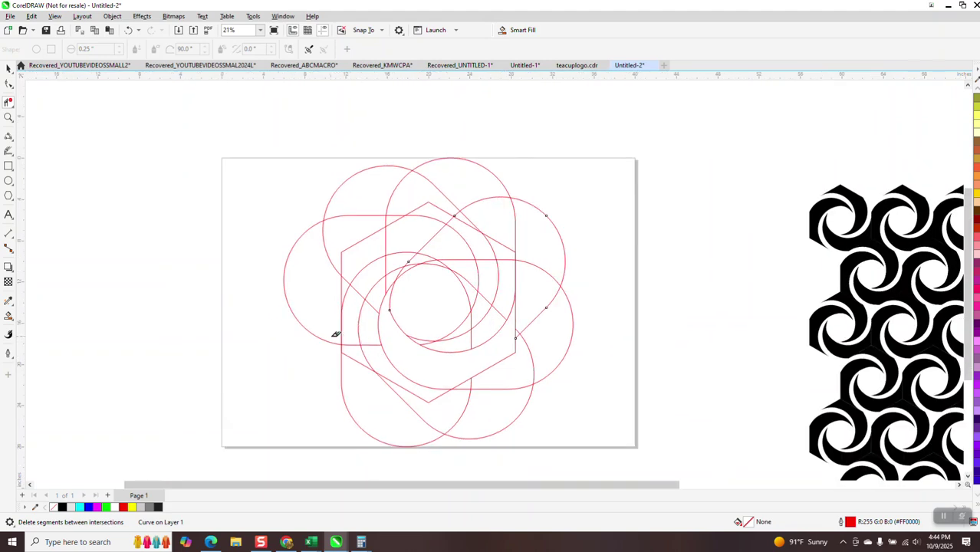
Set the document's nudge distance to 25 inches with nothing selected
scroll(263, 301, down, 1)
click(8, 68)
drag(241, 213, 546, 451)
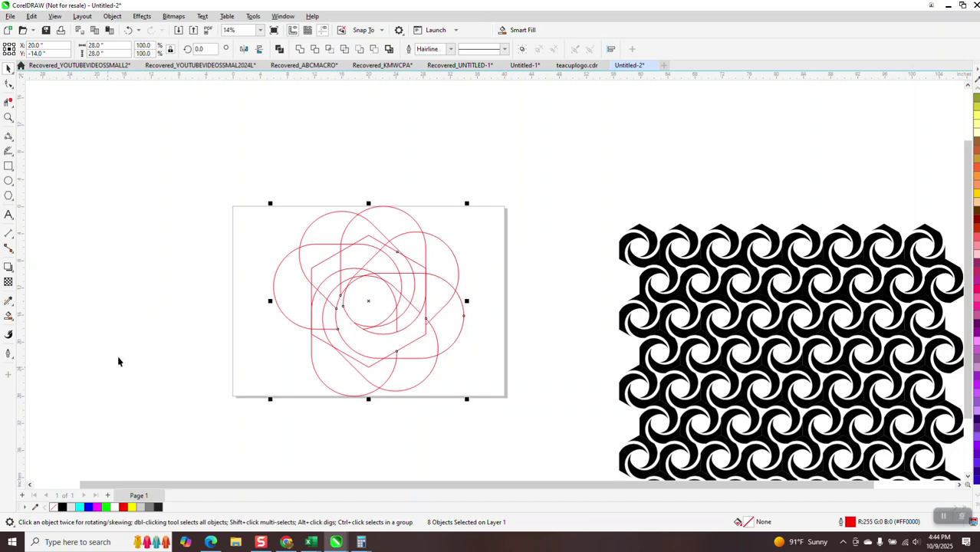
click(324, 137)
drag(353, 49, 329, 51)
text(25)
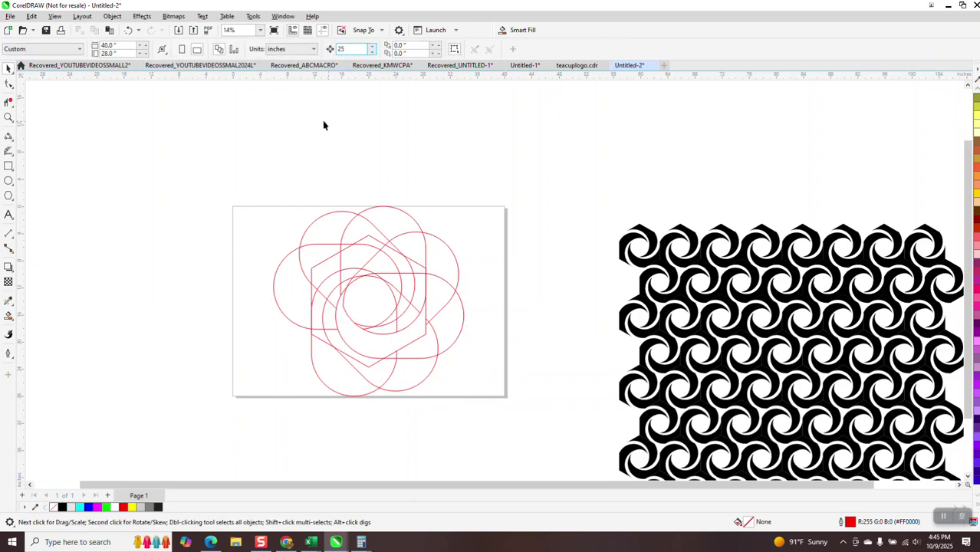
Smart-fill the cleared crescent region with green and no outline, and nudge the new shape 25 inches left
click(9, 315)
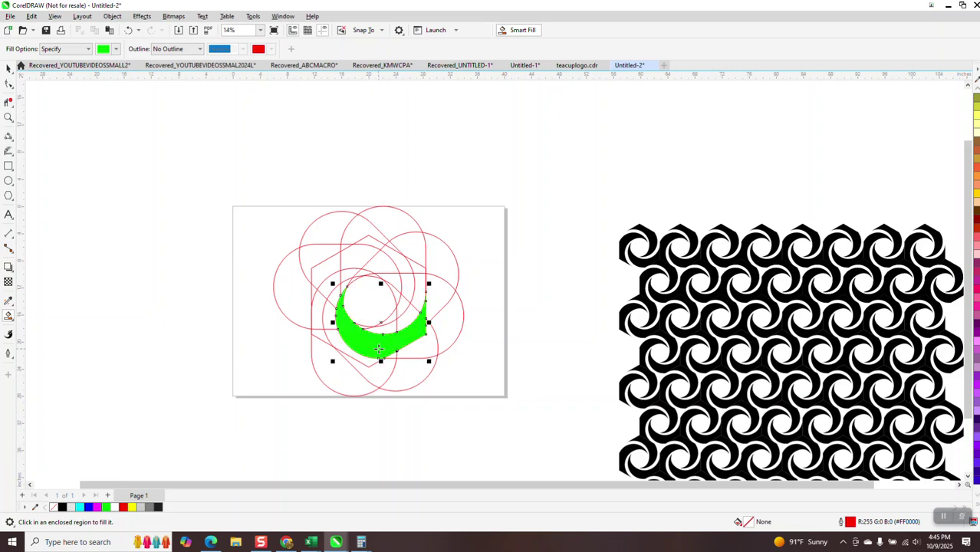
click(377, 345)
key(Left)
Nudge the hexagon 25 inches left and delete all the remaining rounded-rectangle construction curves
click(8, 66)
key(Escape)
click(367, 238)
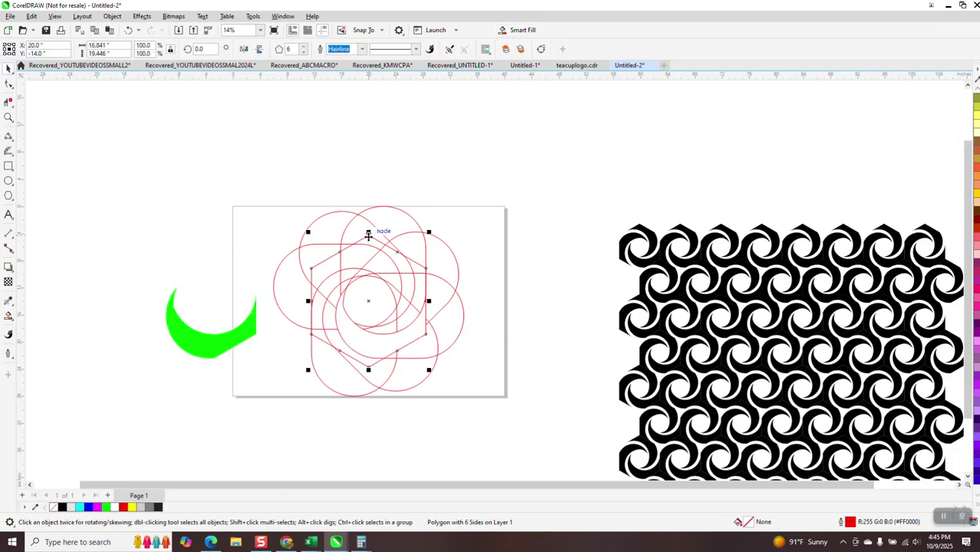
key(Left)
drag(274, 185, 494, 410)
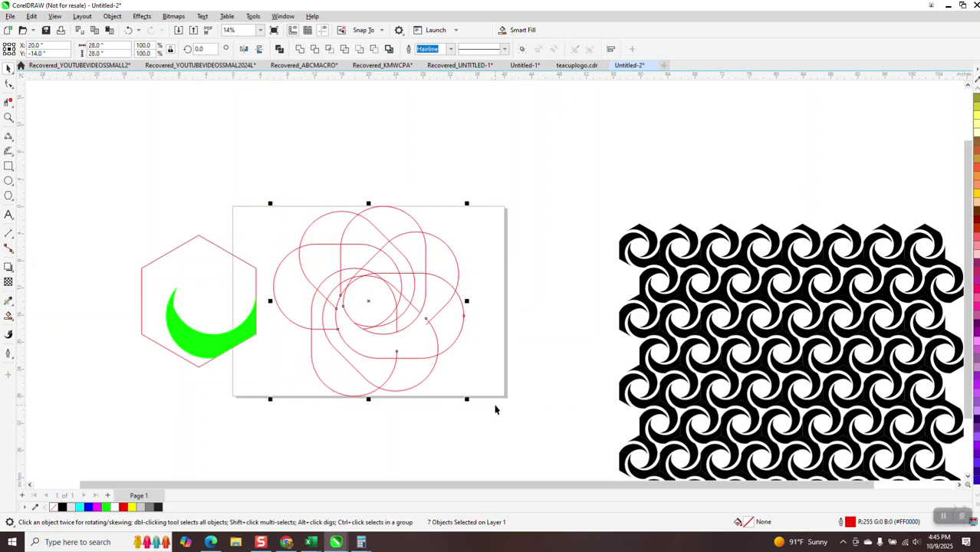
key(Delete)
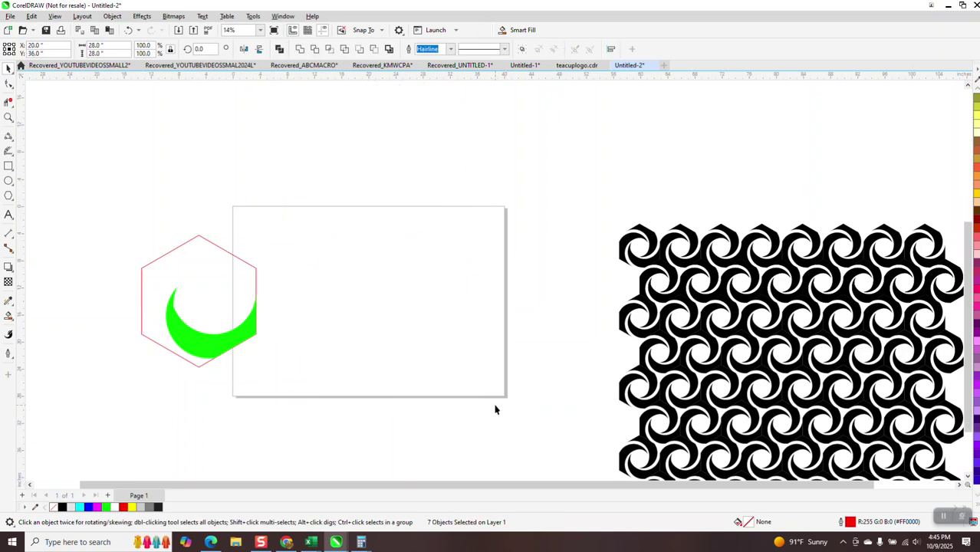
Nudge the green crescent and the hexagon 25 inches right, back onto the page
click(229, 347)
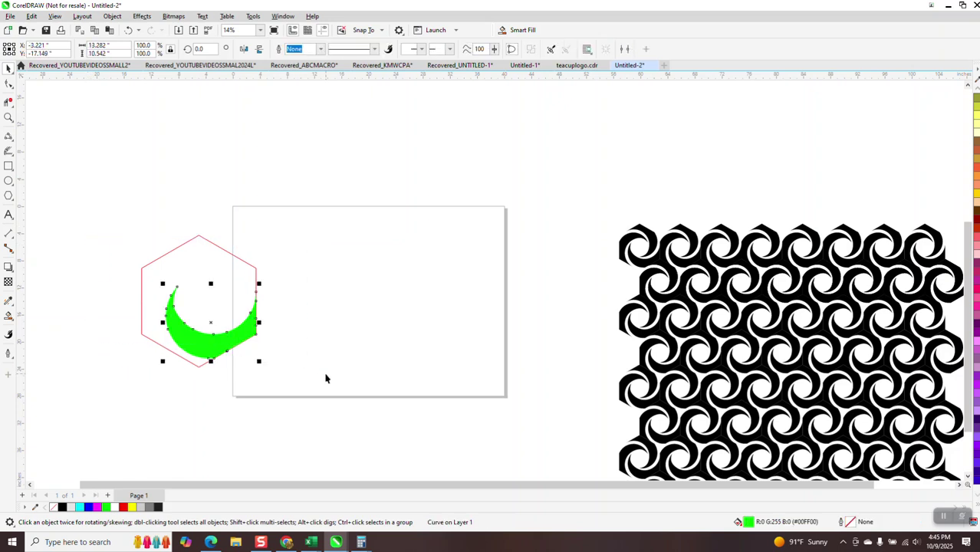
key(Right)
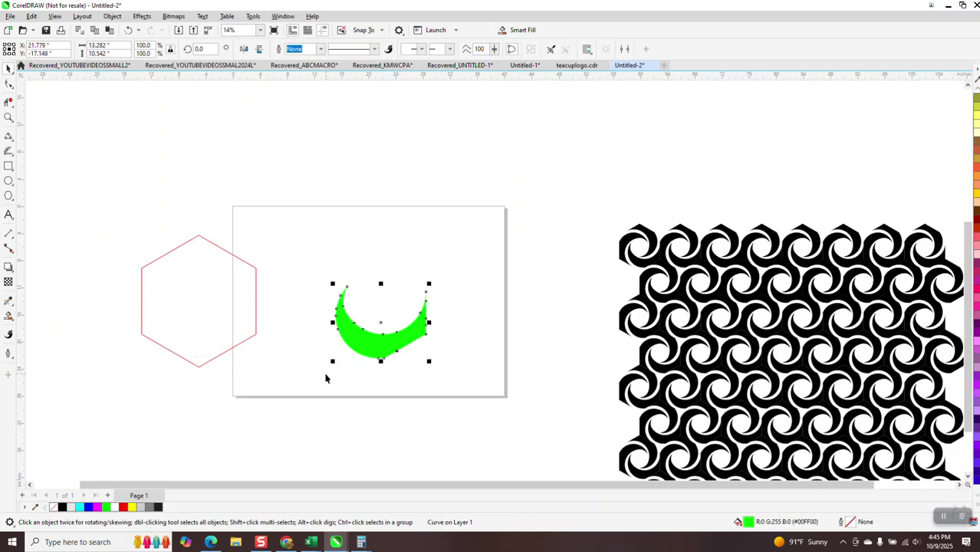
click(230, 346)
key(Right)
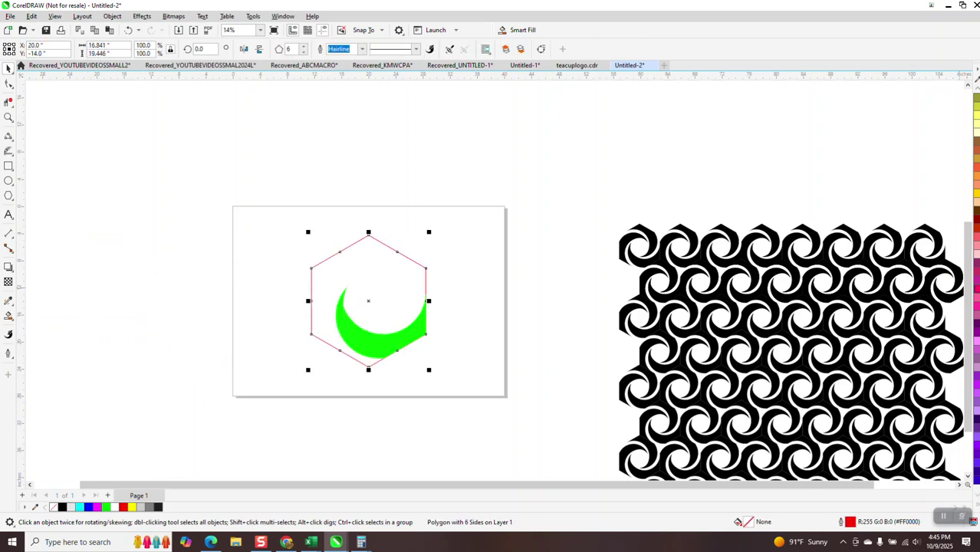
click(978, 91)
click(978, 90)
click(978, 91)
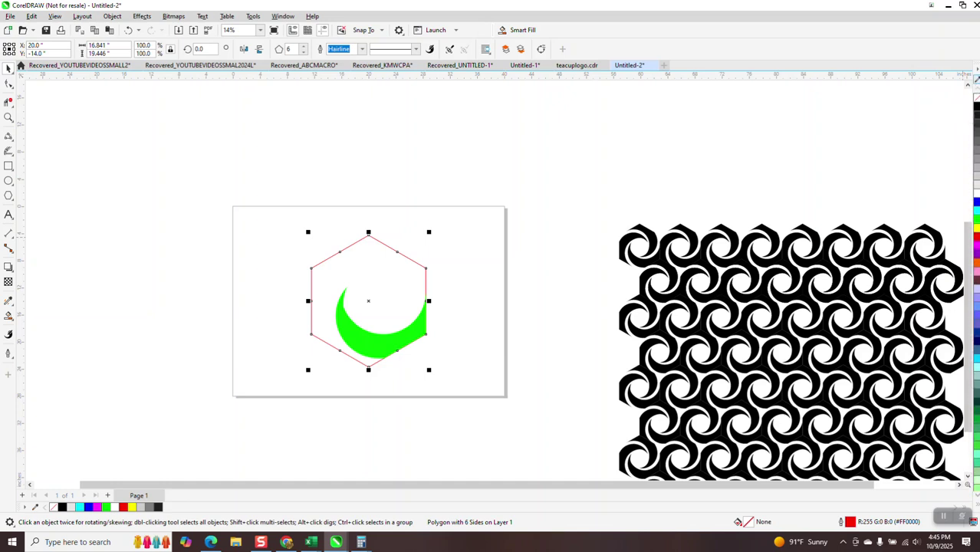
click(977, 107)
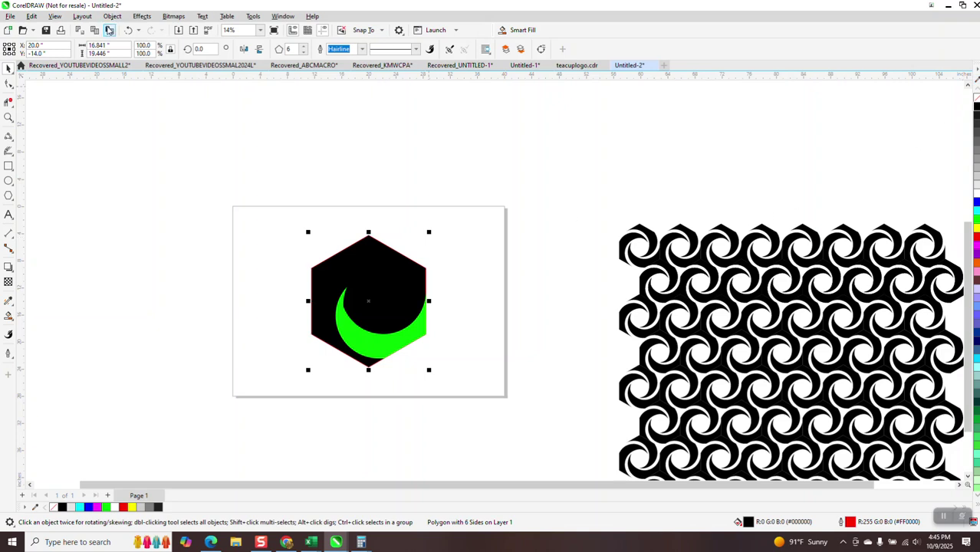
click(128, 31)
click(293, 110)
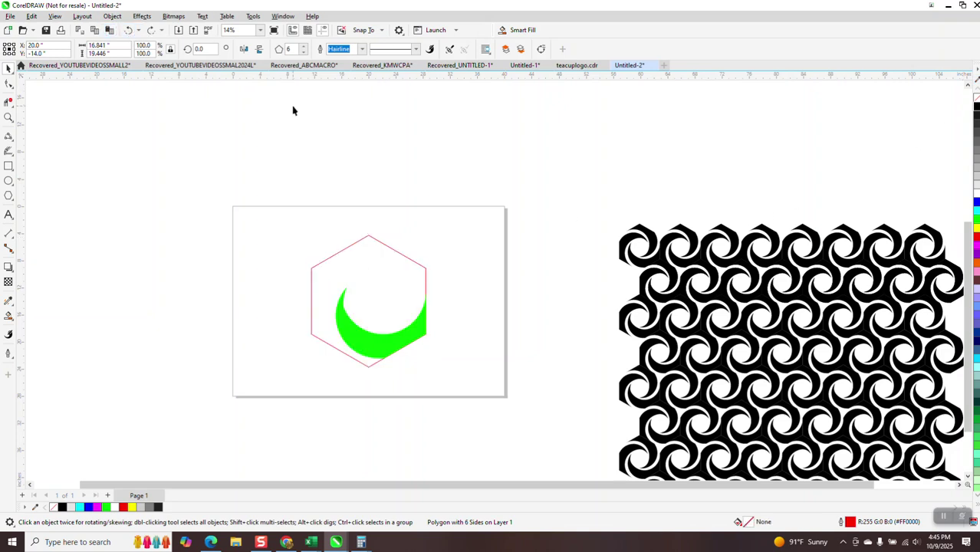
Fill the crescent with black and delete the redundant nodes along its inner and outer curves
click(404, 342)
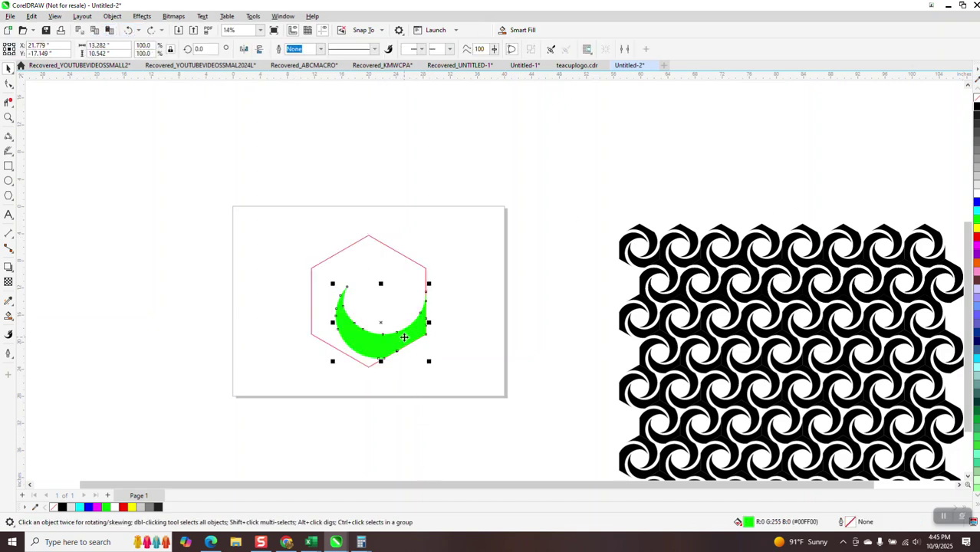
click(976, 109)
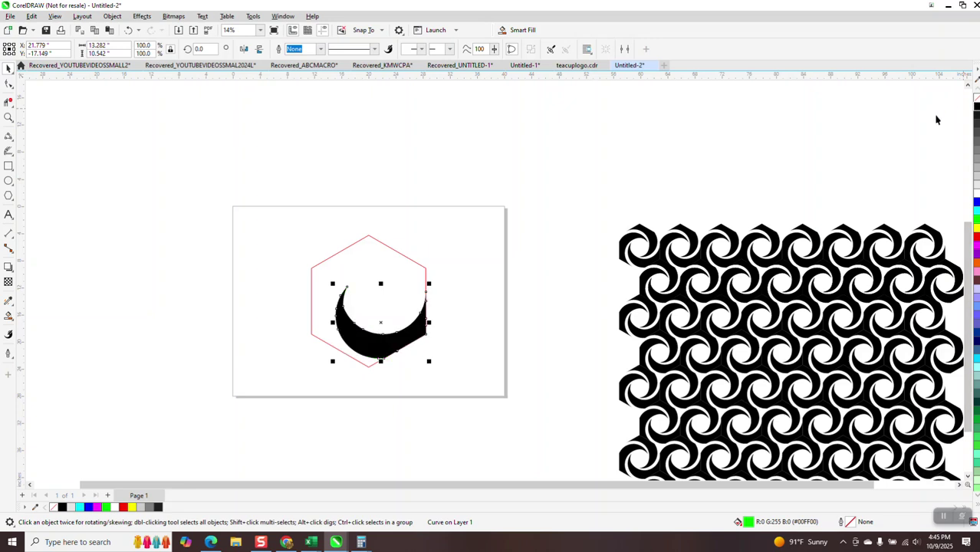
click(8, 117)
drag(334, 268, 426, 362)
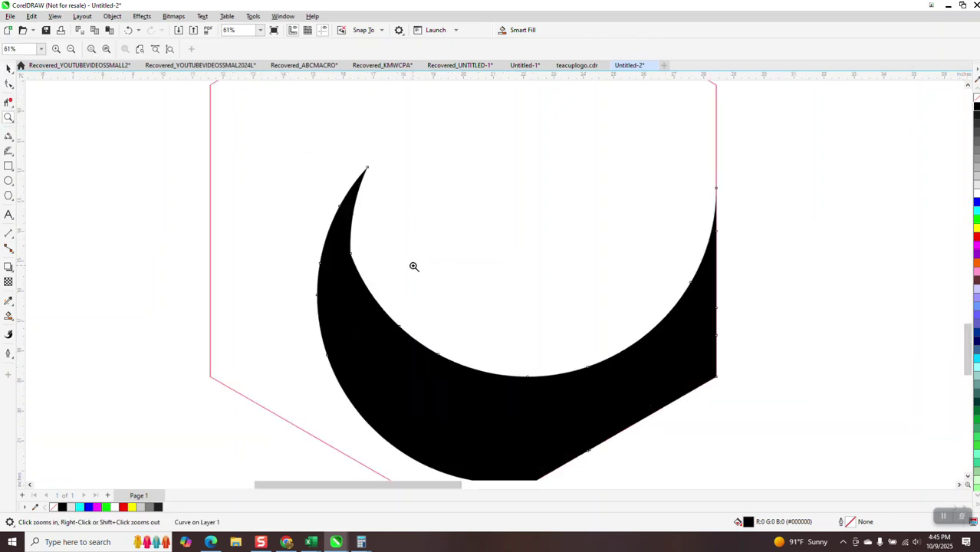
click(8, 84)
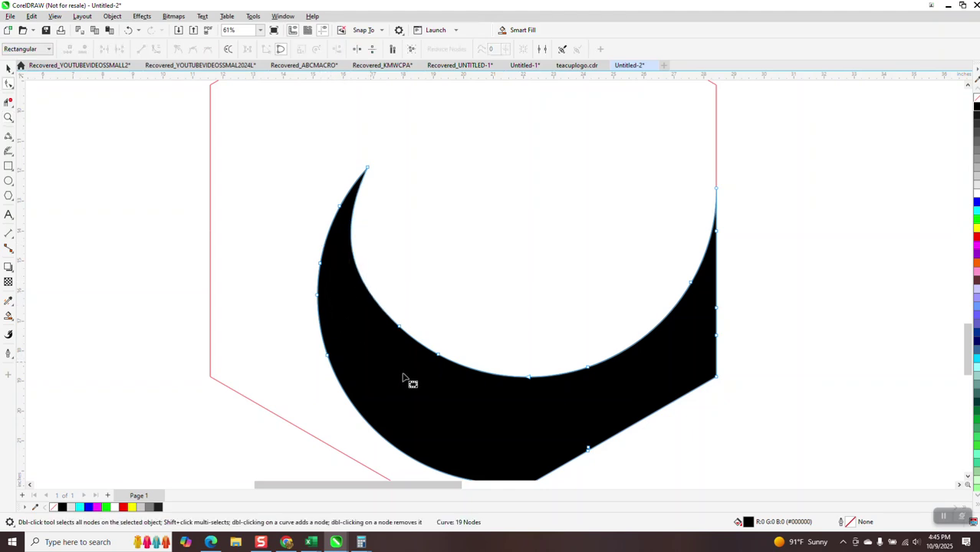
drag(424, 337, 566, 450)
key(Delete)
scroll(598, 401, down, 1)
key(Delete)
drag(386, 290, 411, 389)
key(Delete)
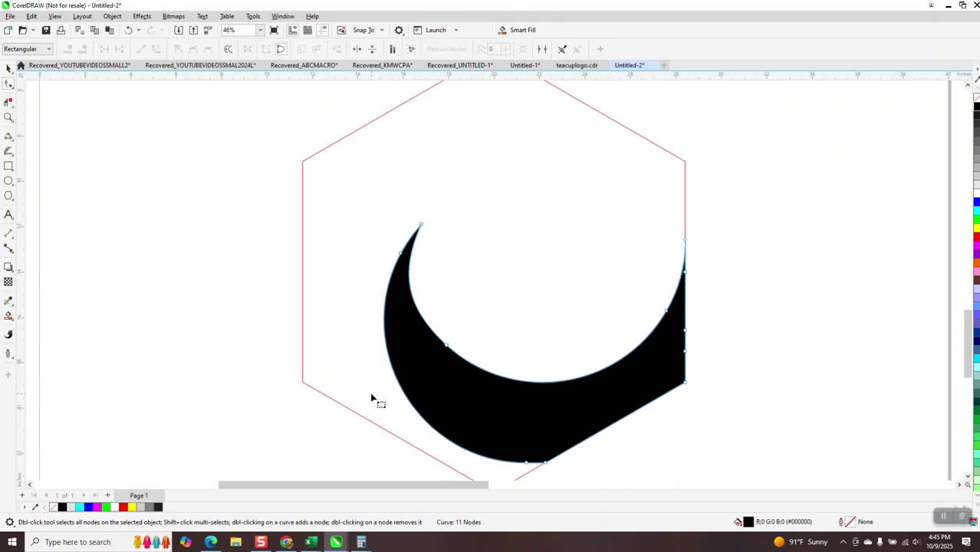
click(527, 463)
key(Delete)
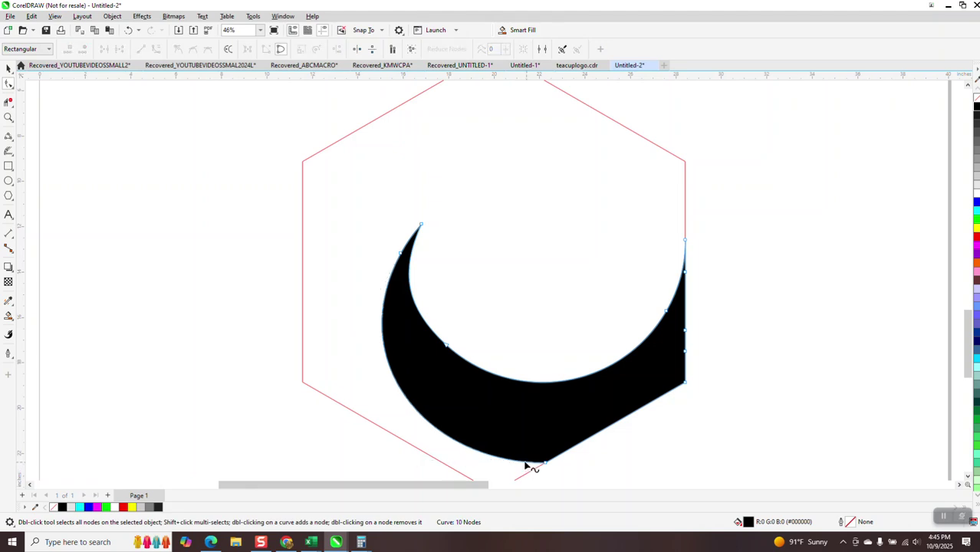
click(128, 31)
Delete the two redundant nodes on the crescent's straight vertical edge
key(Delete)
scroll(274, 274, down, 2)
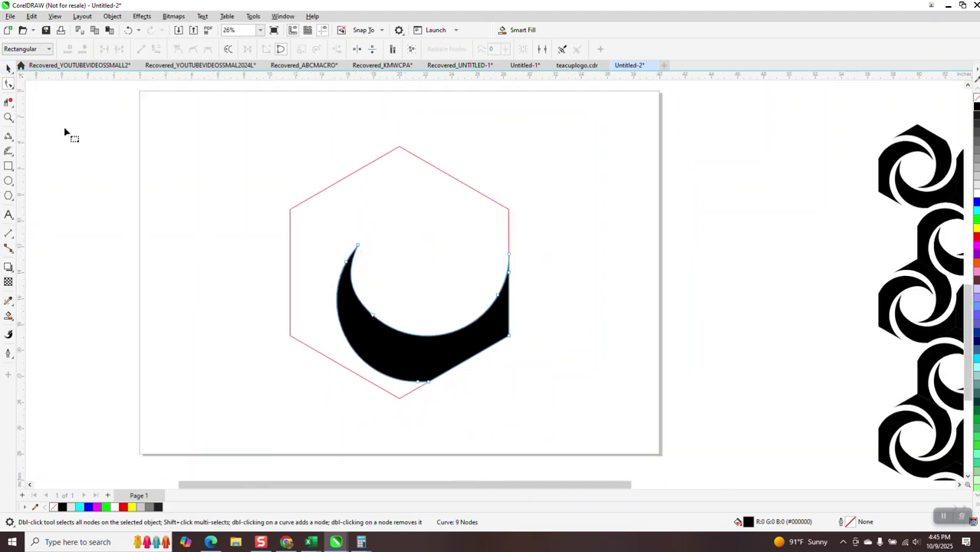
Move the crescent's rotation centre to the hexagon's centre and create a copy rotated 120 degrees
click(9, 68)
click(388, 359)
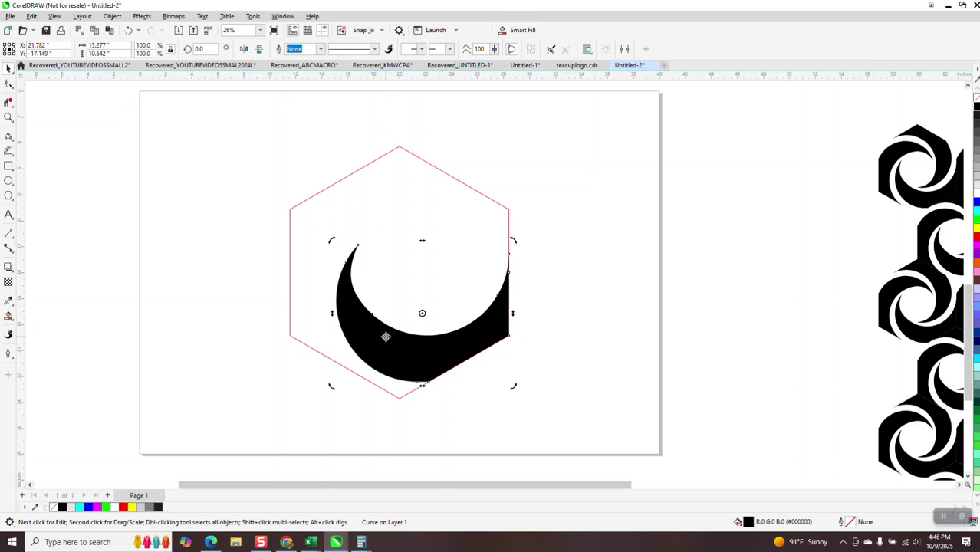
click(434, 347)
key(F10)
click(11, 69)
click(383, 358)
click(214, 49)
text(120)
key(Return)
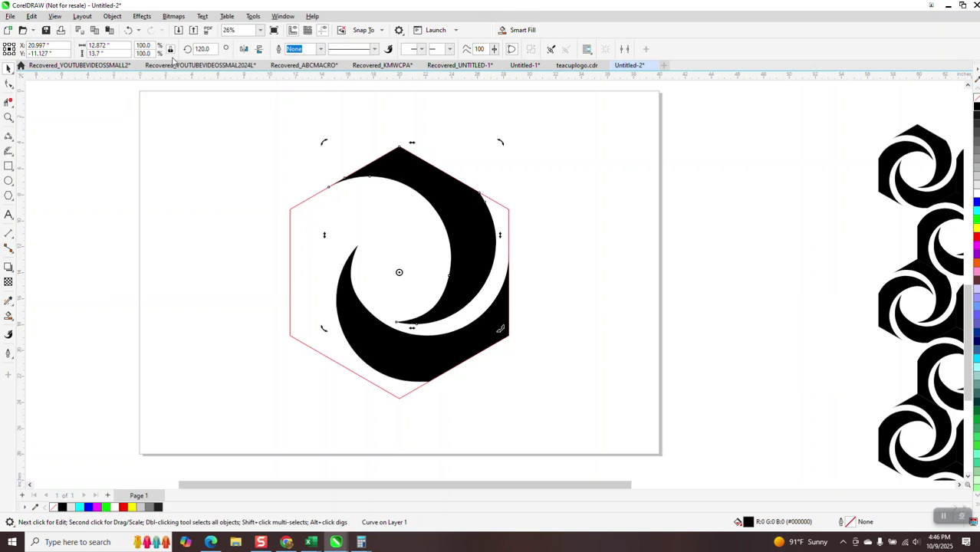
Create a third crescent at a rotation angle of 240 degrees about the hexagon's centre
click(205, 49)
text(240)
key(Return)
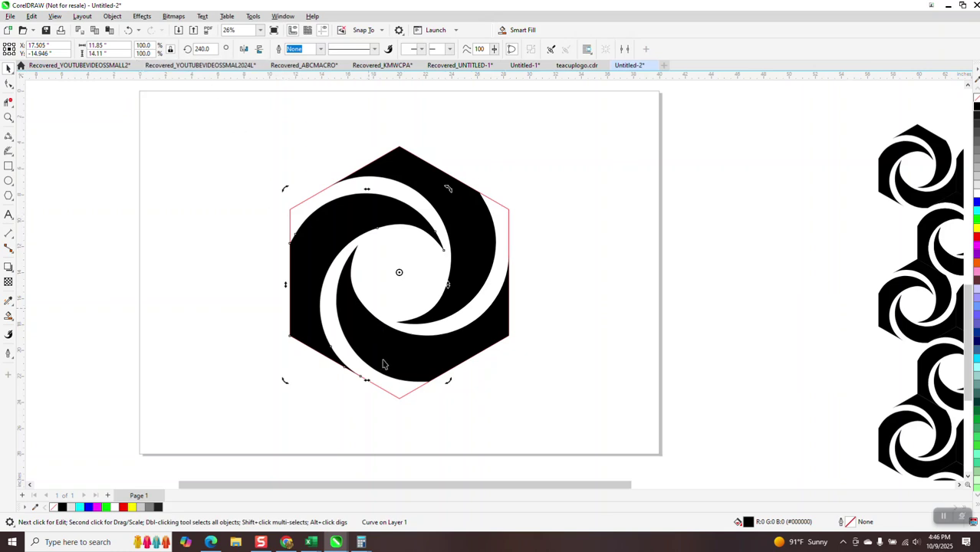
Group the hexagon with its three crescents and scale the group proportionally to a width of 6 inches
scroll(353, 193, down, 3)
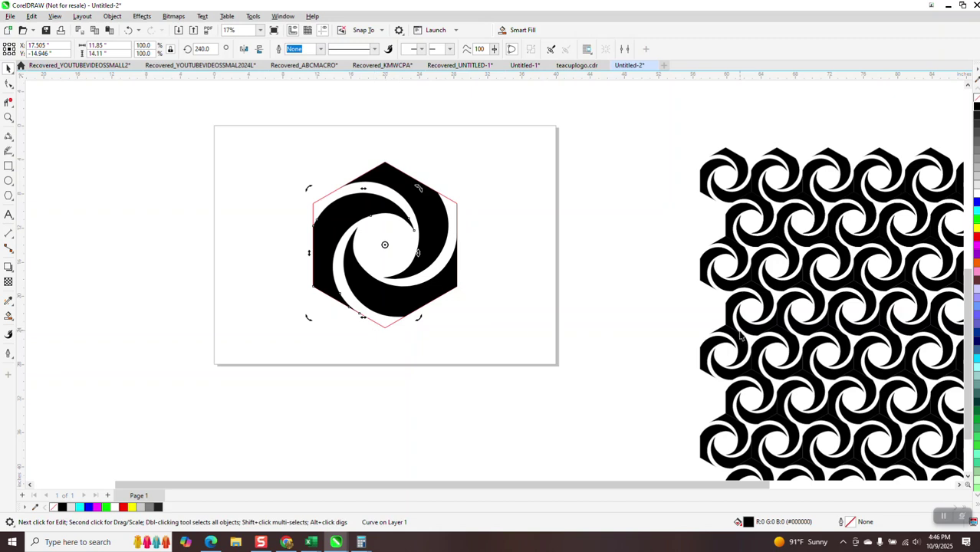
drag(298, 148, 471, 345)
drag(513, 372, 512, 381)
key(ctrl+g)
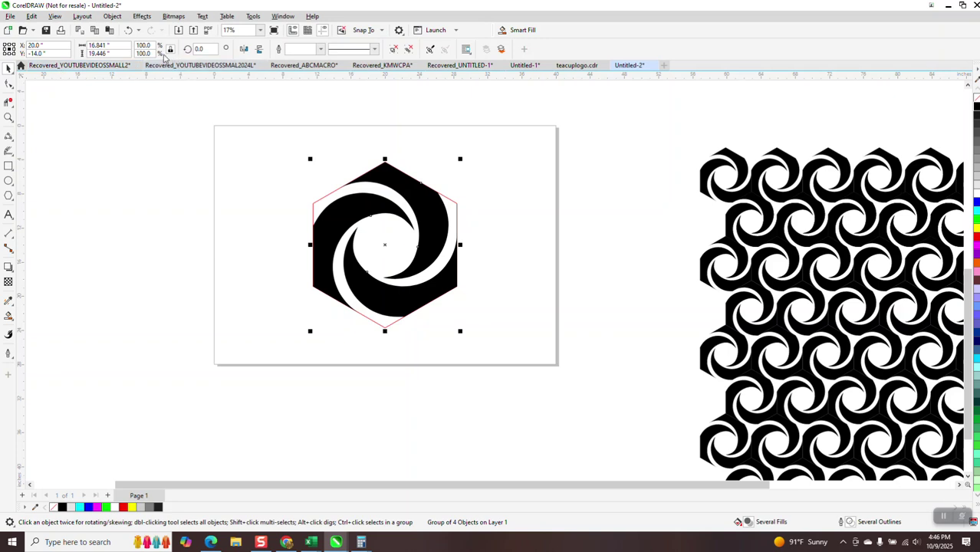
click(109, 45)
text(6)
key(Return)
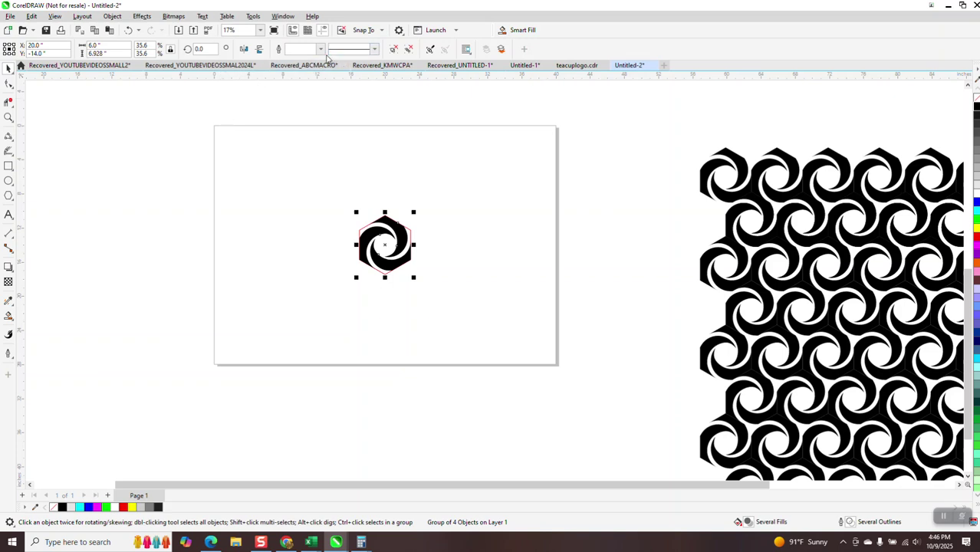
Deselect the swirl group and set the document's nudge distance to 6 inches
click(352, 116)
click(349, 49)
text(6)
key(Return)
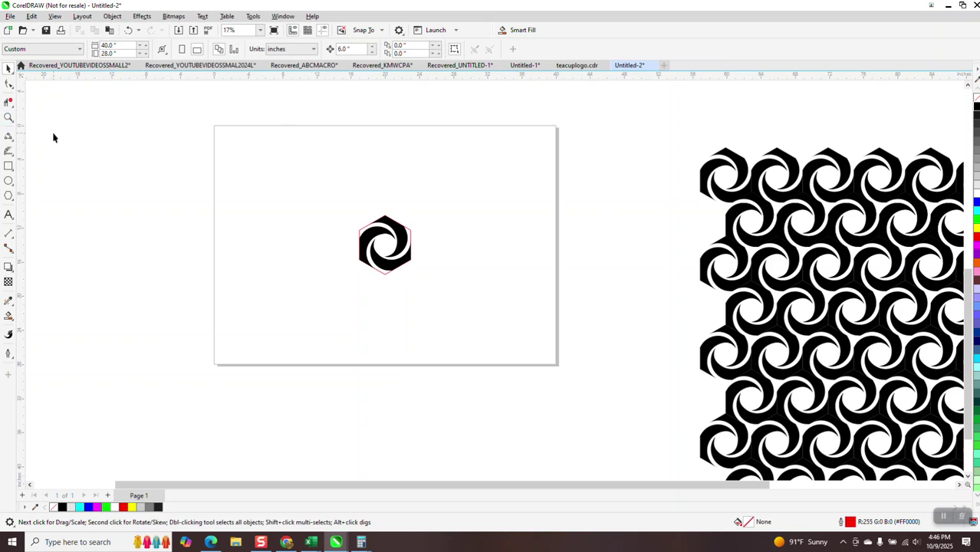
click(8, 117)
drag(352, 208, 443, 287)
scroll(266, 205, down, 1)
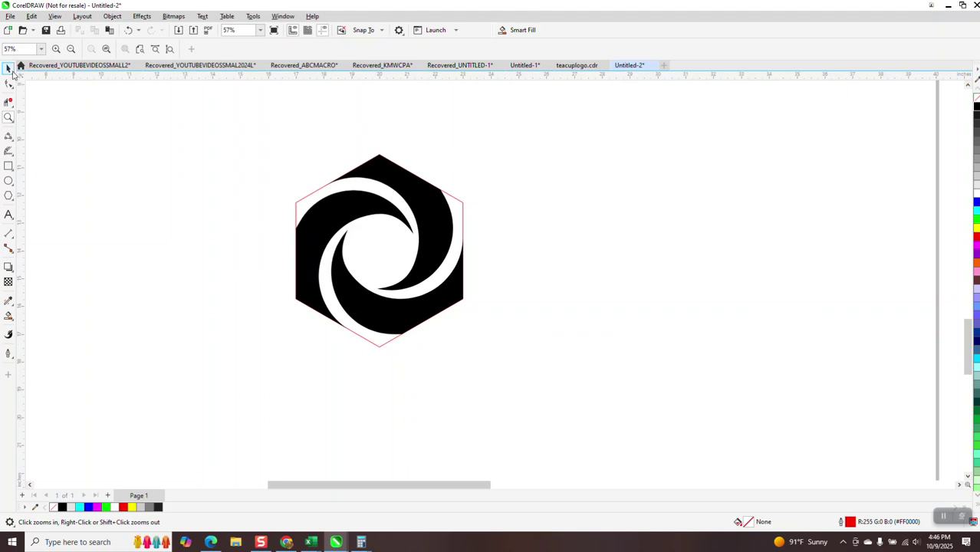
click(8, 69)
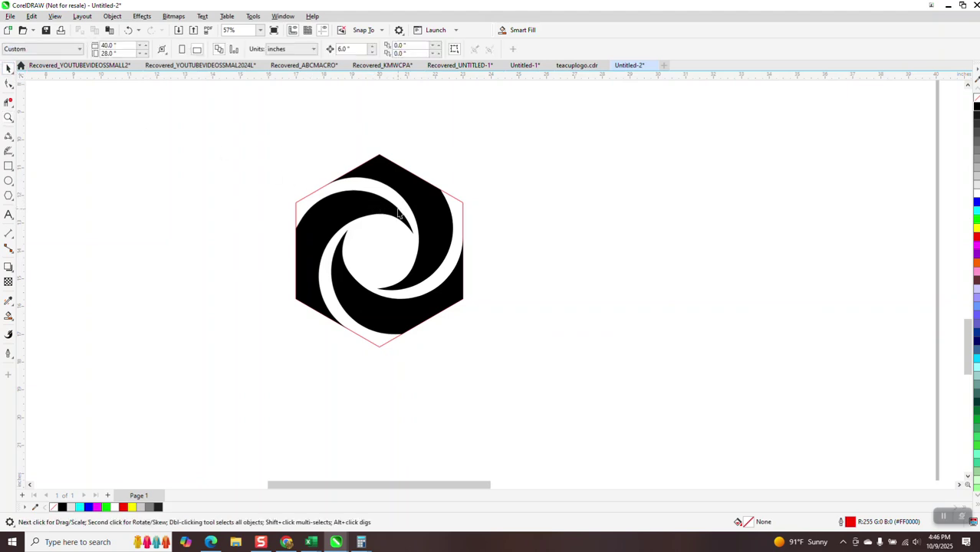
Leave the swirl tile unselected and set the document's nudge distance to 5.98 inches
click(427, 222)
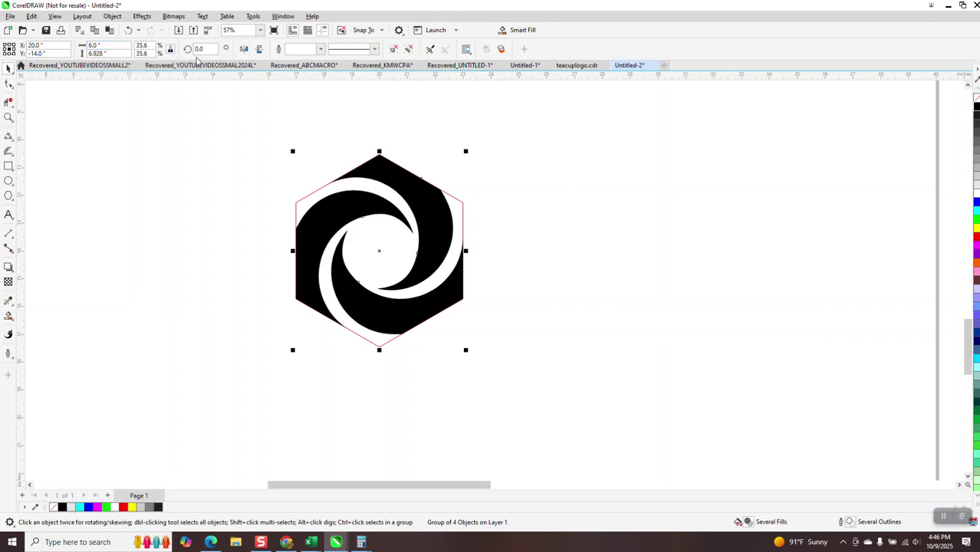
click(202, 88)
click(346, 50)
text(53)
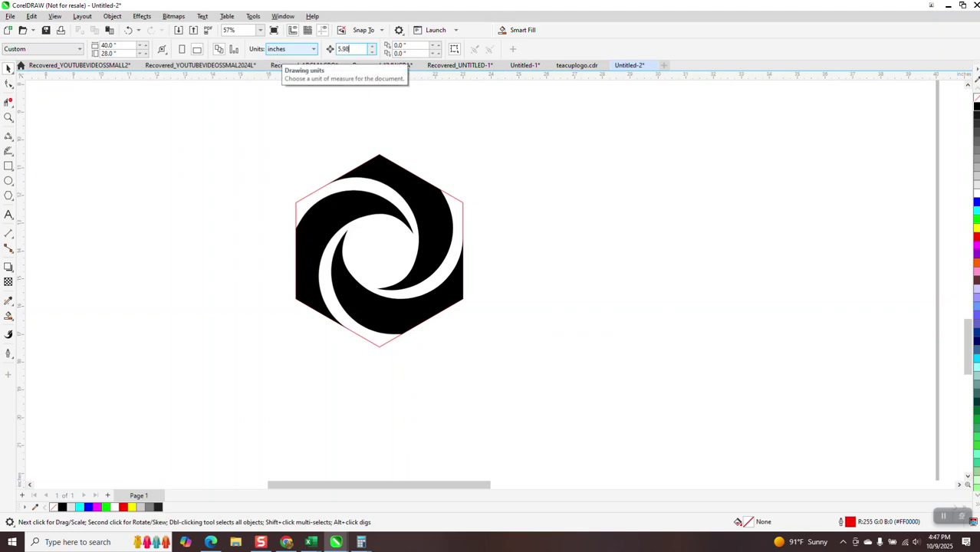
key(Return)
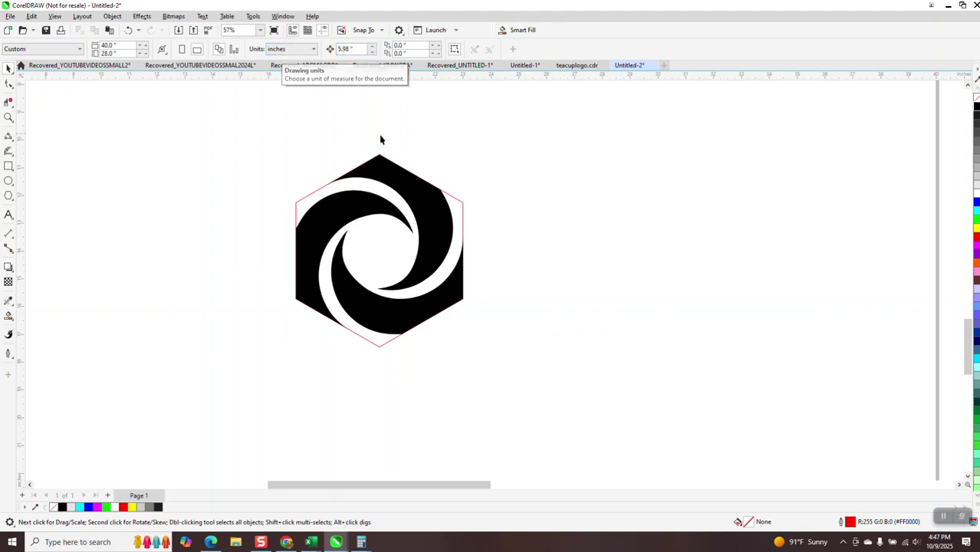
Duplicate the swirl tile repeatedly to the right at the nudge distance to form a row of six slightly overlapping tiles
drag(273, 151, 569, 385)
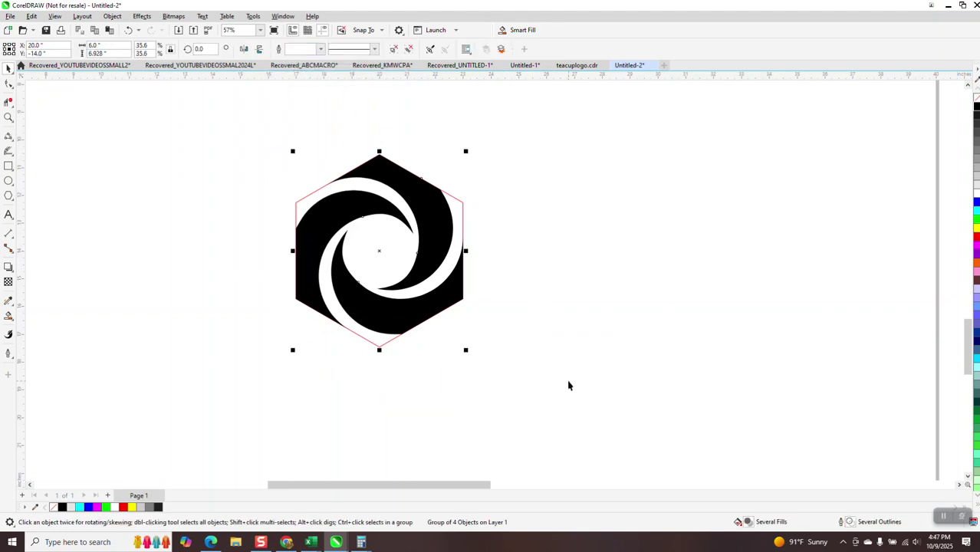
key(plus)
key(Right)
key(ctrl+d)
key(ctrl+d)
key(ctrl+d)
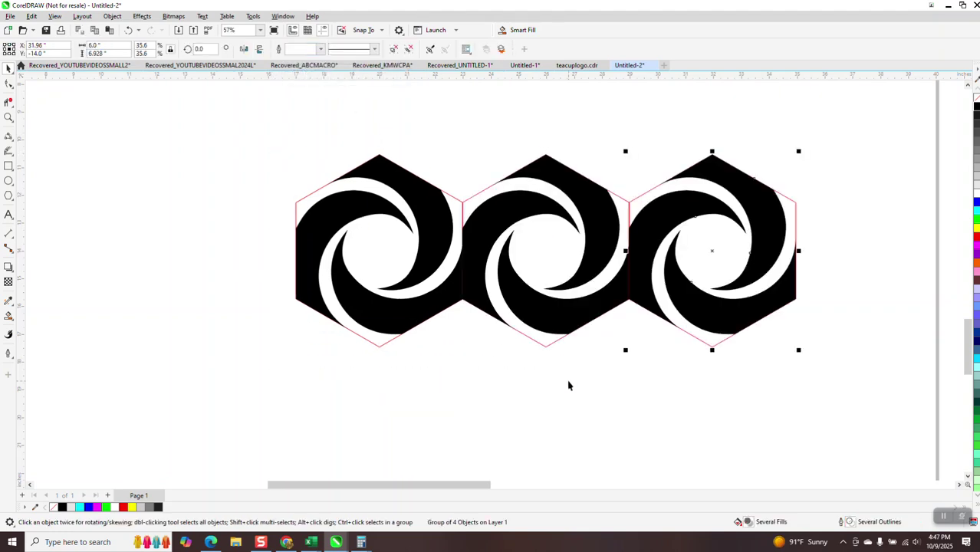
scroll(568, 383, down, 2)
scroll(219, 246, down, 1)
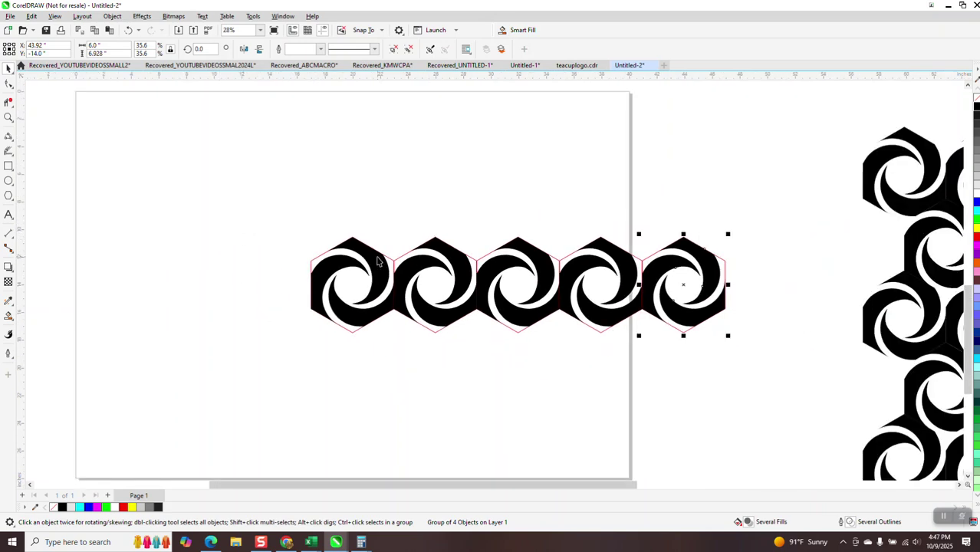
key(ctrl+d)
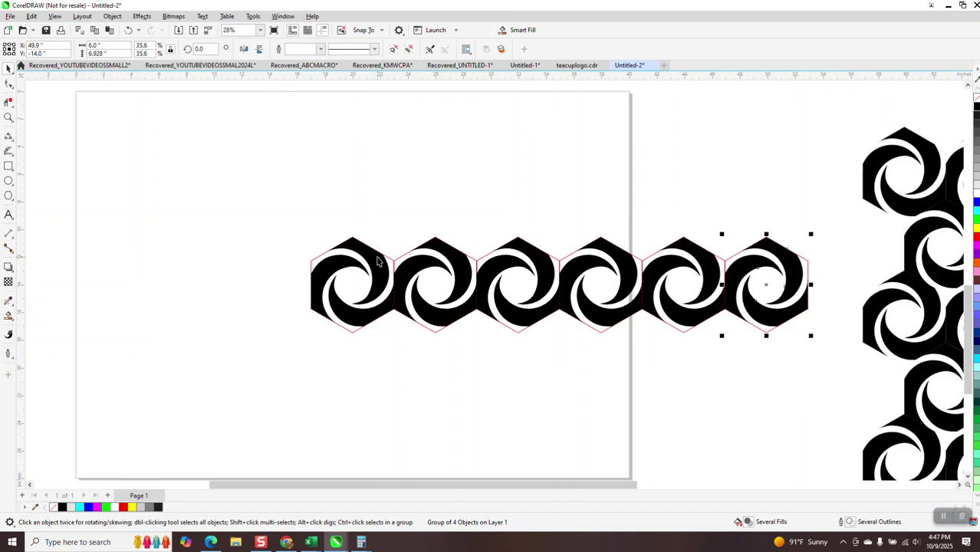
Group the six tiles and move the row up and left to the upper part of the page
scroll(356, 283, down, 1)
drag(291, 228, 700, 349)
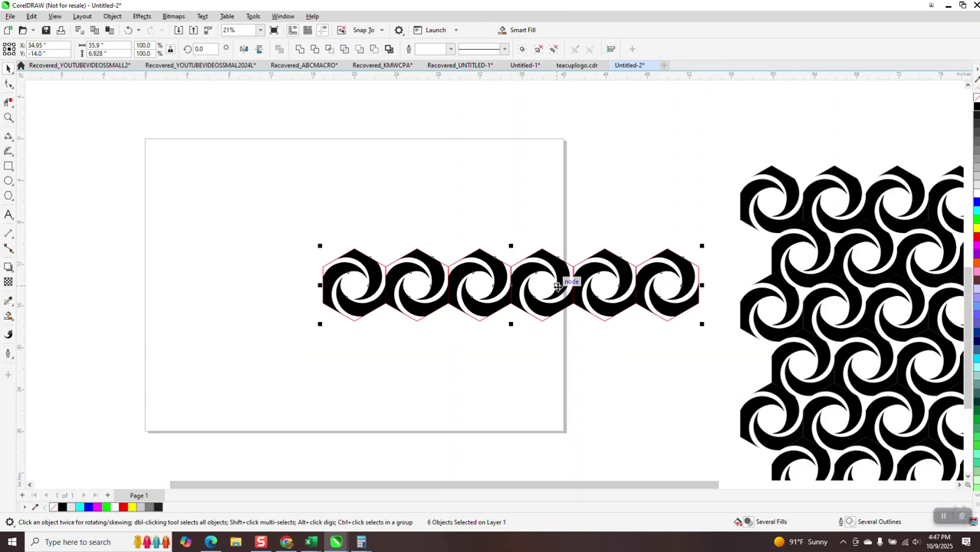
key(ctrl+g)
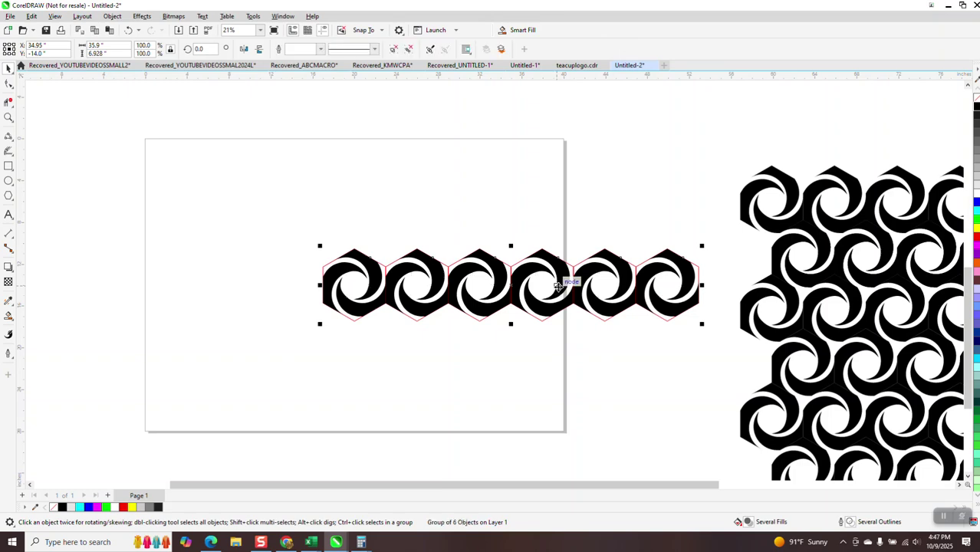
drag(518, 283, 382, 206)
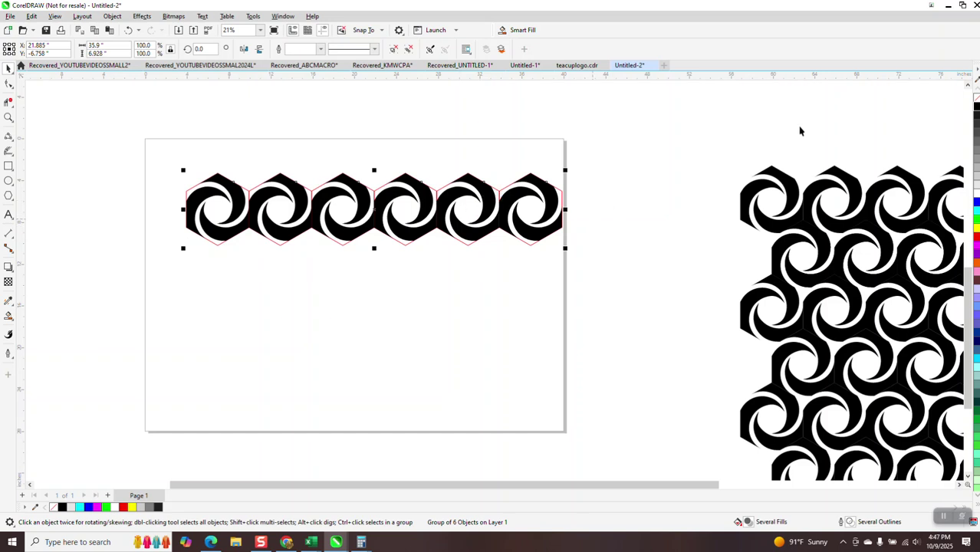
Remove the outlines from the row and inspect the joint between its first two tiles
right_click(976, 99)
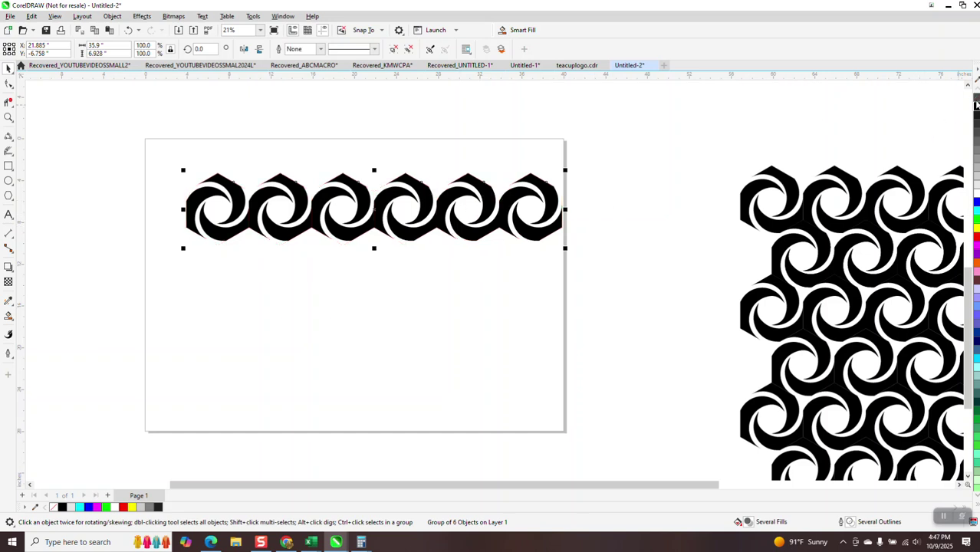
click(9, 119)
drag(240, 196, 270, 237)
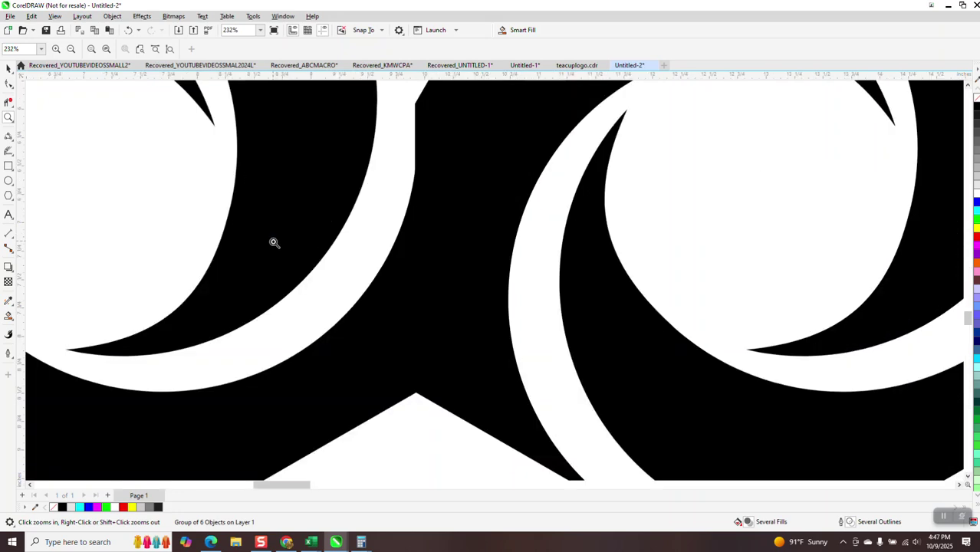
scroll(274, 240, down, 3)
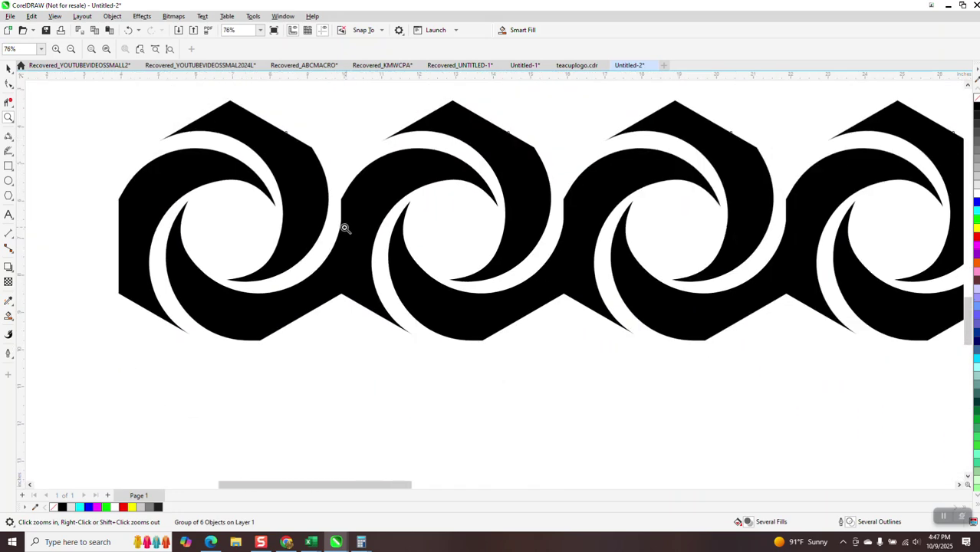
scroll(341, 222, down, 2)
scroll(327, 221, down, 2)
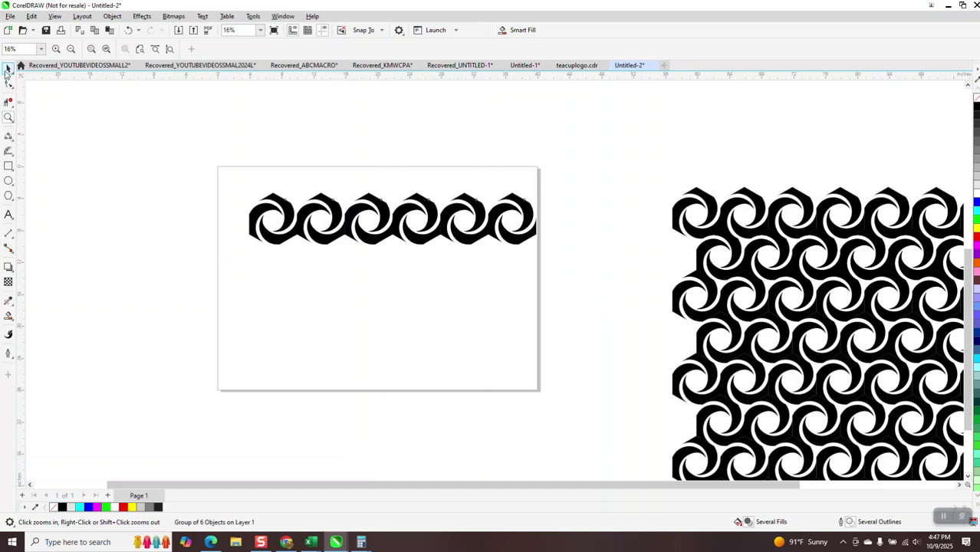
click(8, 68)
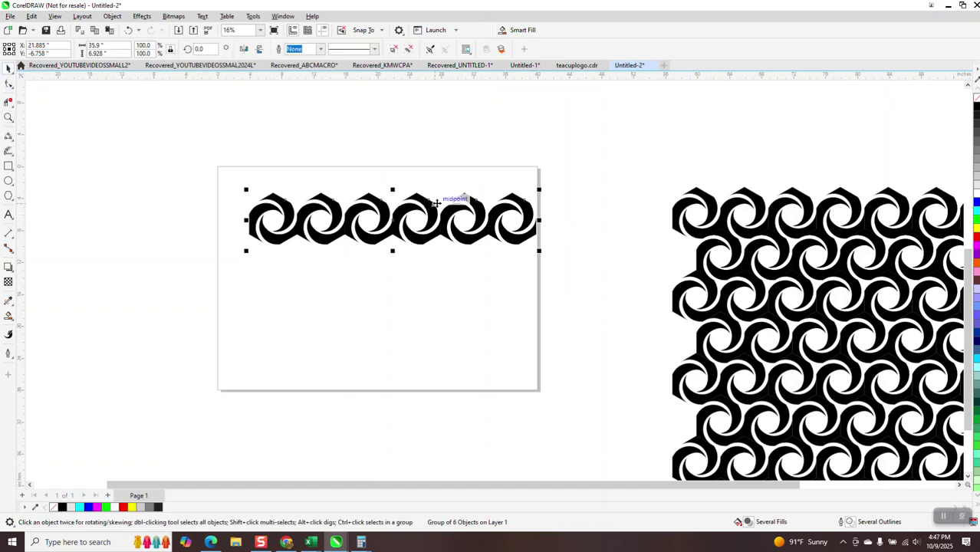
Give the row a black hairline outline and snap a copy of it below, offset half a tile to the left
right_click(976, 111)
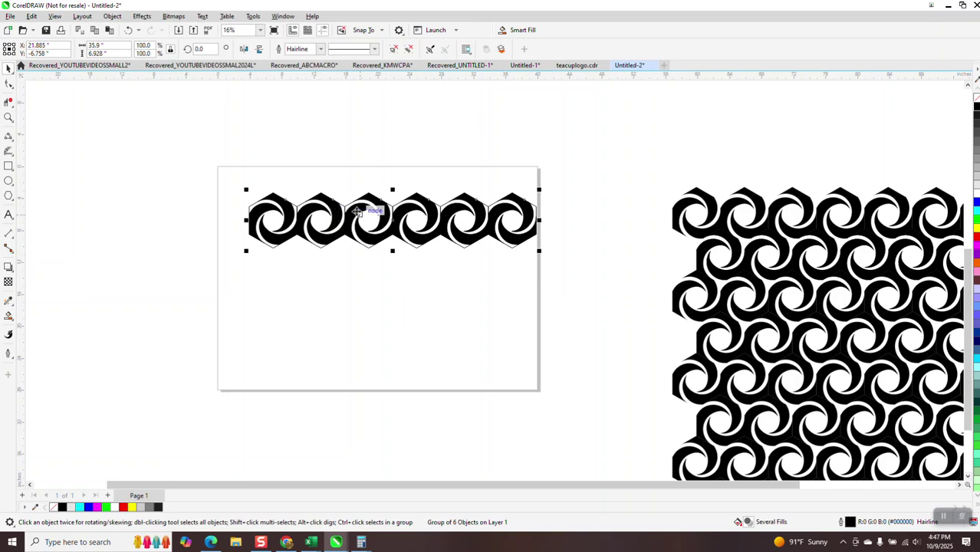
drag(417, 194, 393, 238)
click(388, 183)
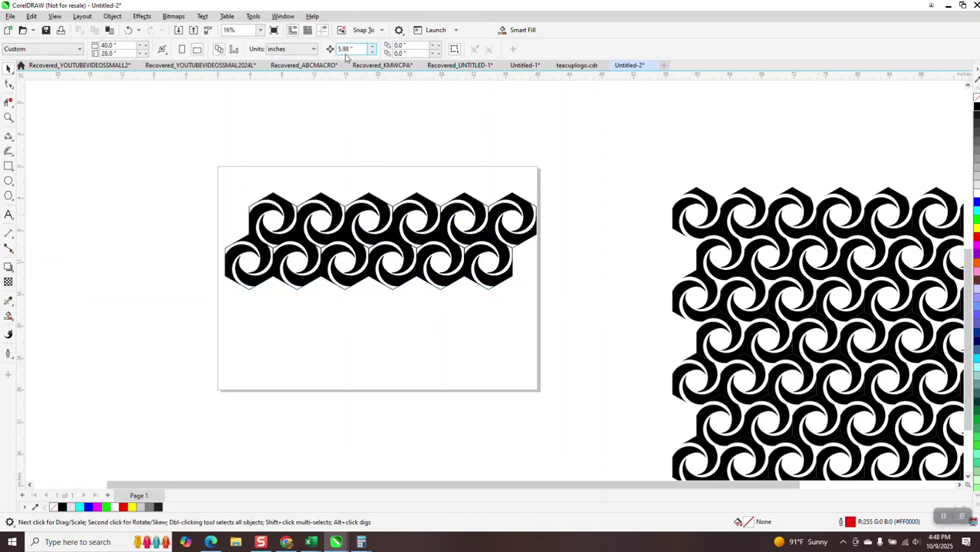
Set the document's nudge distance to 0.02 inches and select the second row of tiles
double_click(352, 50)
text(.02)
click(449, 288)
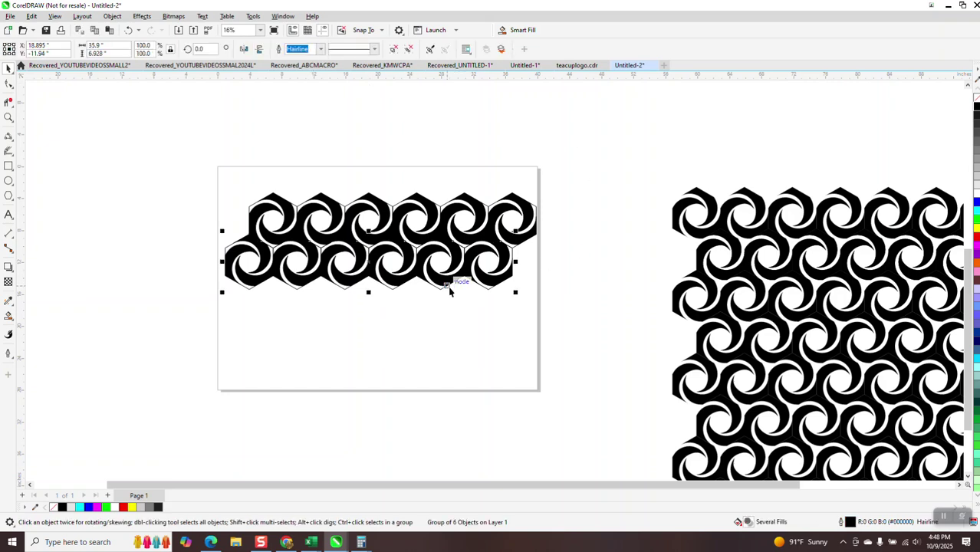
Group the two rows and snap a copy of the group beneath them to make four staggered rows
drag(217, 175, 579, 349)
key(ctrl+g)
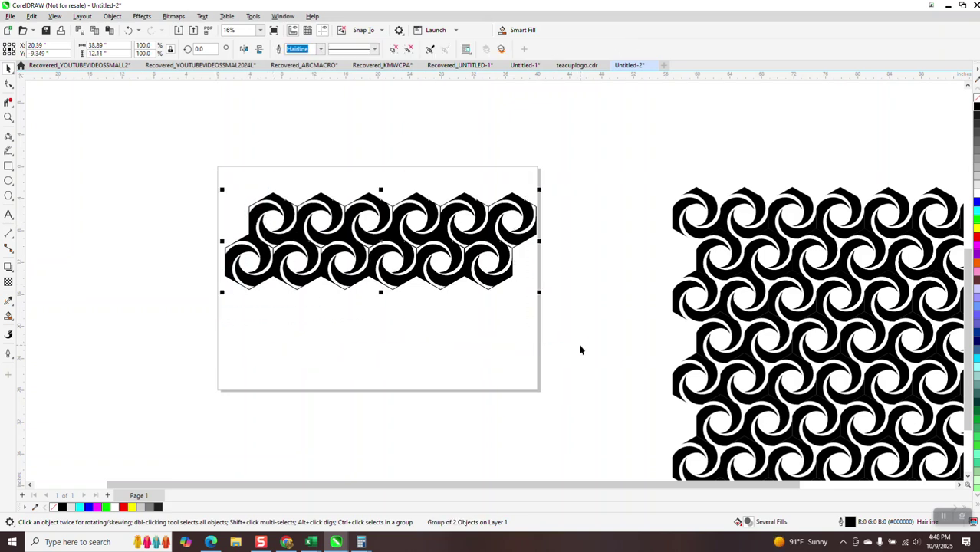
drag(358, 202, 369, 278)
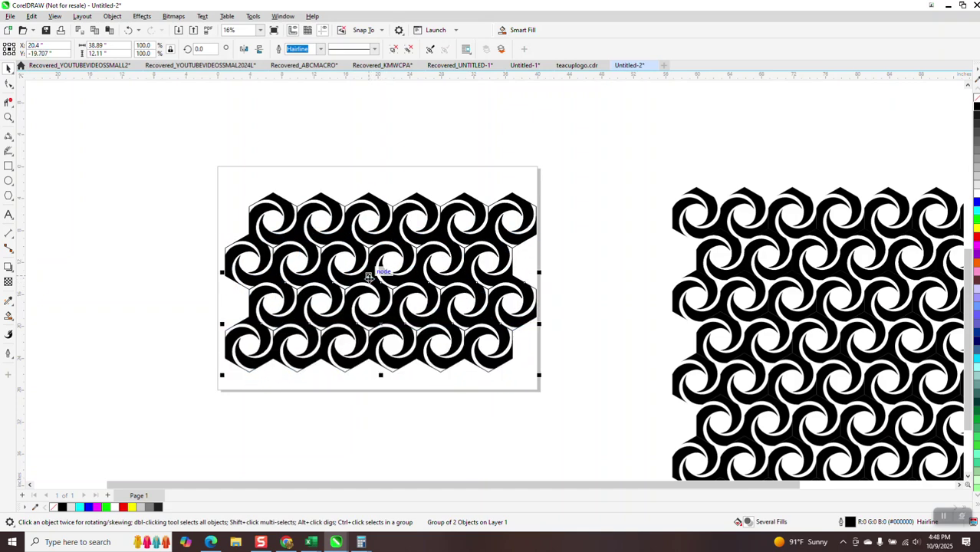
Group the four rows and snap a copy of the block beneath them to make eight staggered rows
scroll(369, 277, down, 2)
drag(249, 186, 543, 374)
key(ctrl+g)
drag(362, 216, 362, 324)
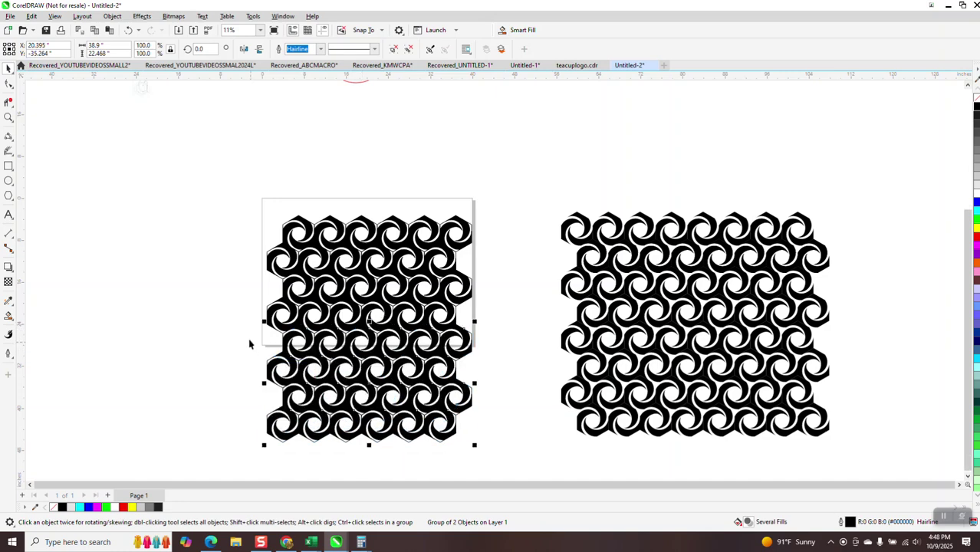
Select both four-row blocks of the new pattern and remove their outlines
scroll(249, 346, down, 1)
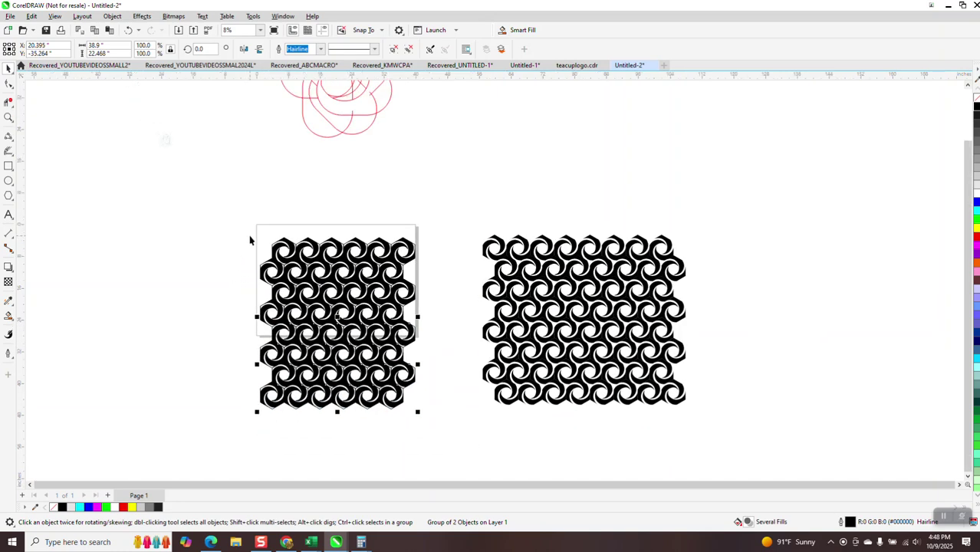
drag(239, 227, 499, 417)
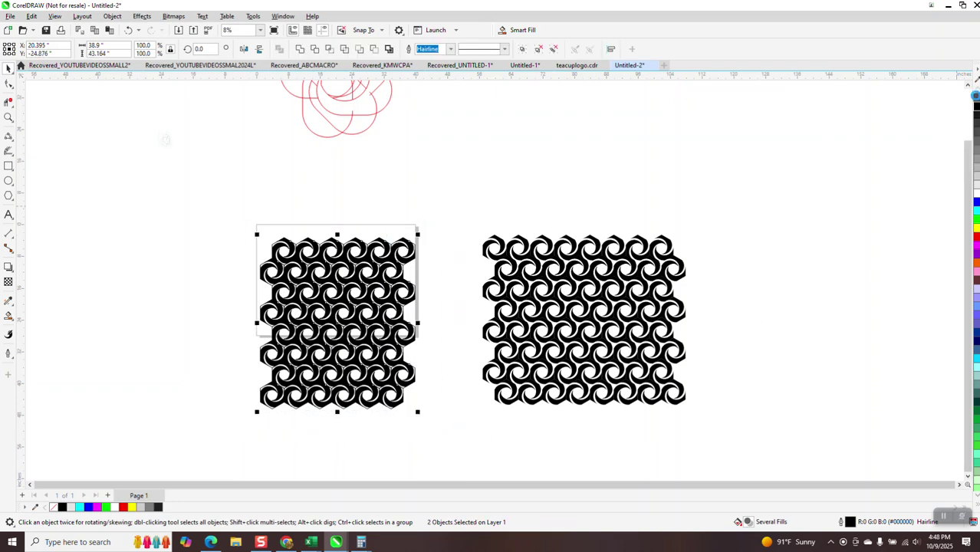
Examine the joints between tiles in the new pattern and compare them with those in the reference pattern
click(9, 118)
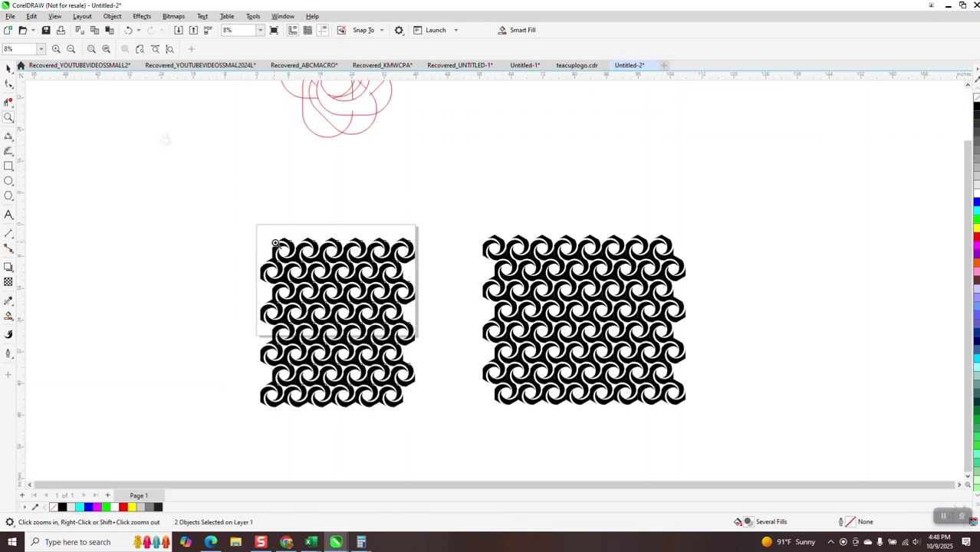
drag(276, 246, 337, 299)
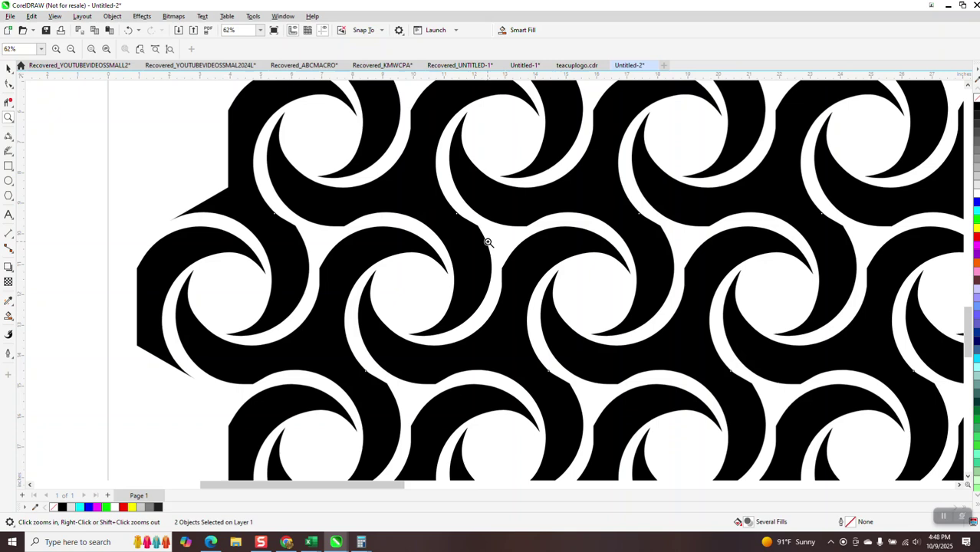
scroll(453, 246, down, 1)
scroll(439, 259, down, 1)
scroll(243, 254, down, 1)
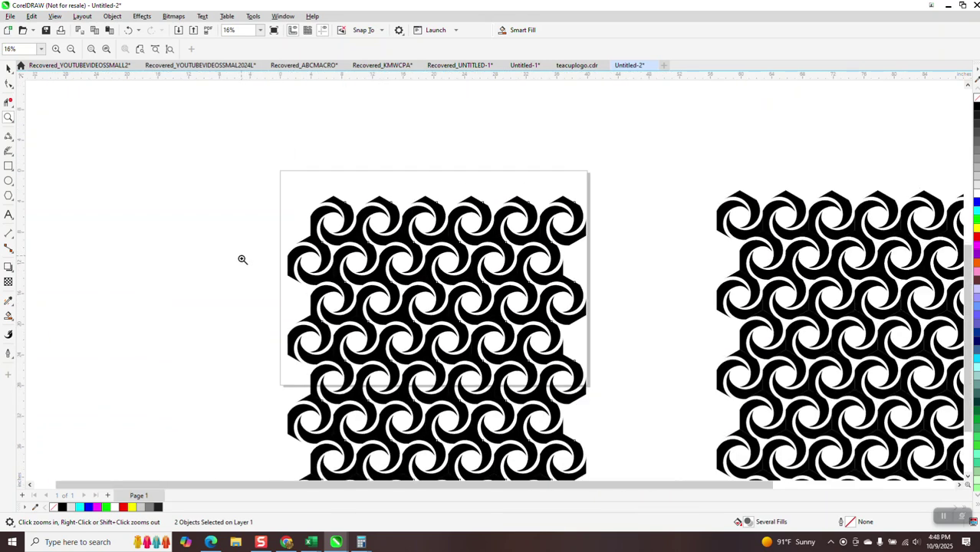
drag(714, 223, 788, 304)
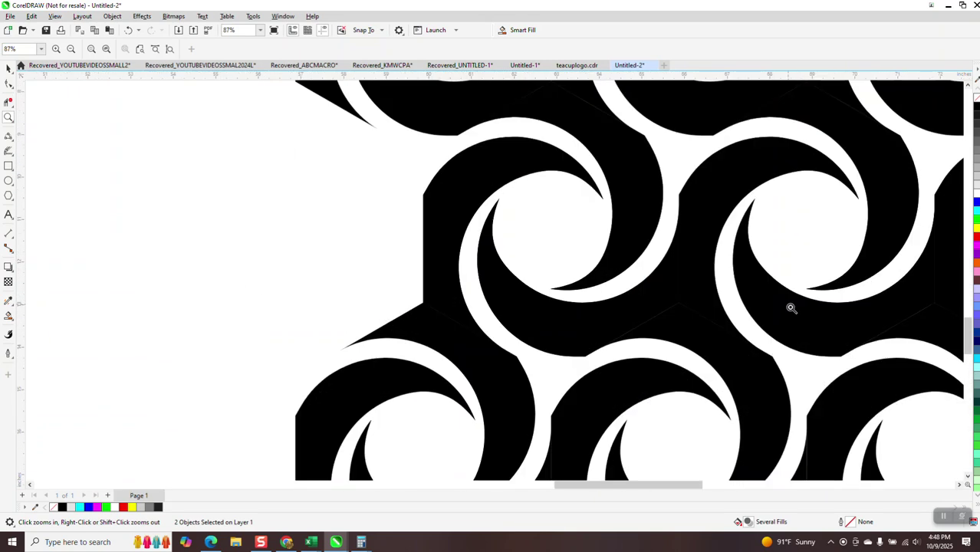
scroll(827, 350, down, 3)
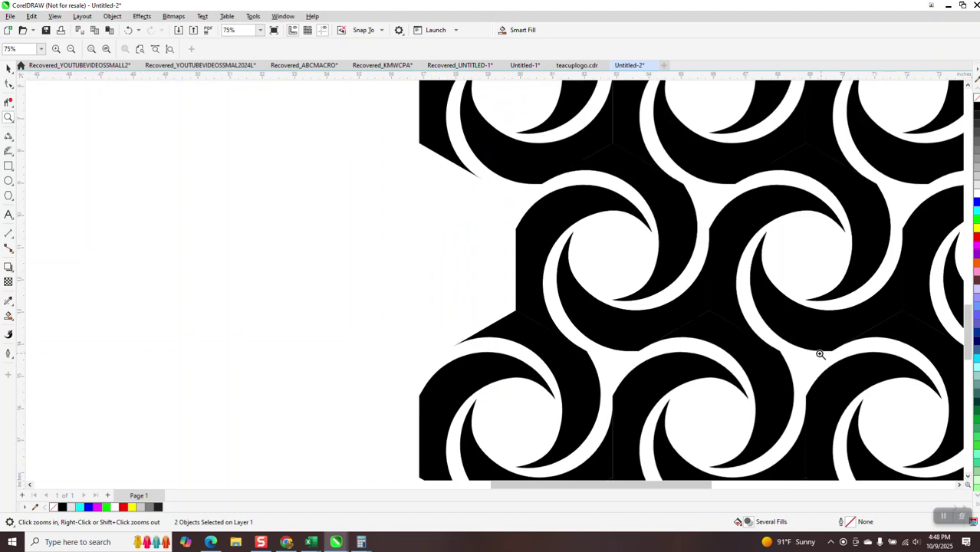
scroll(740, 317, down, 3)
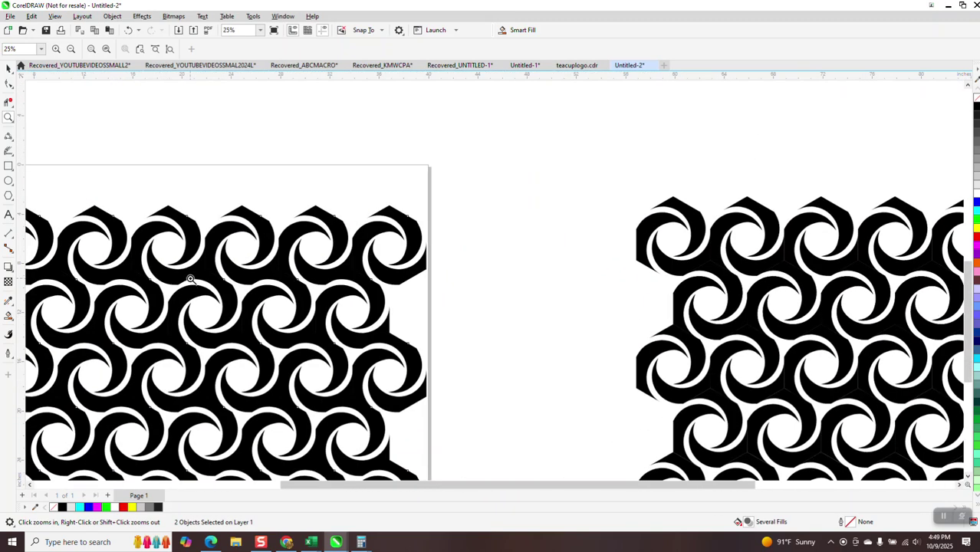
scroll(192, 261, down, 2)
scroll(598, 281, down, 2)
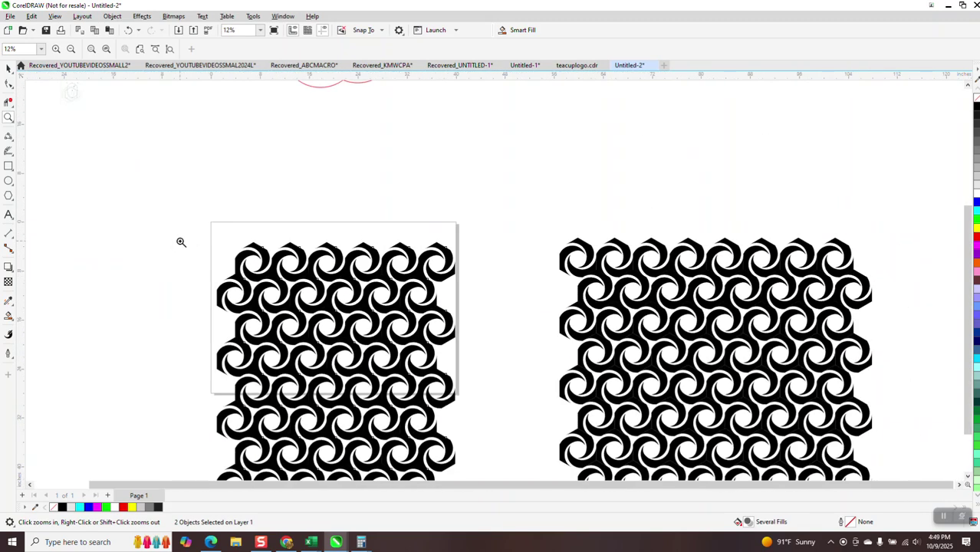
Delete the faint bitmap and the red overlapping construction circles left above the page
click(8, 68)
scroll(157, 153, down, 1)
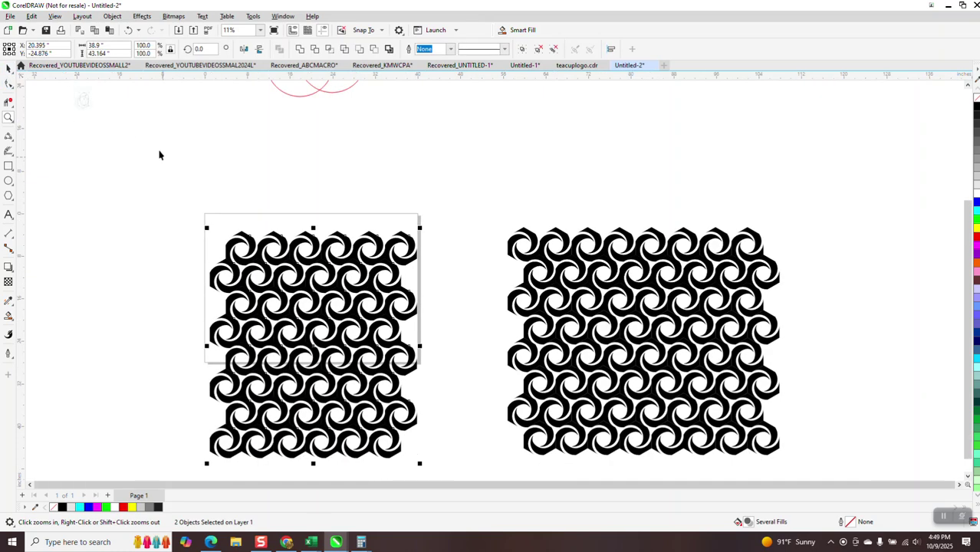
click(85, 102)
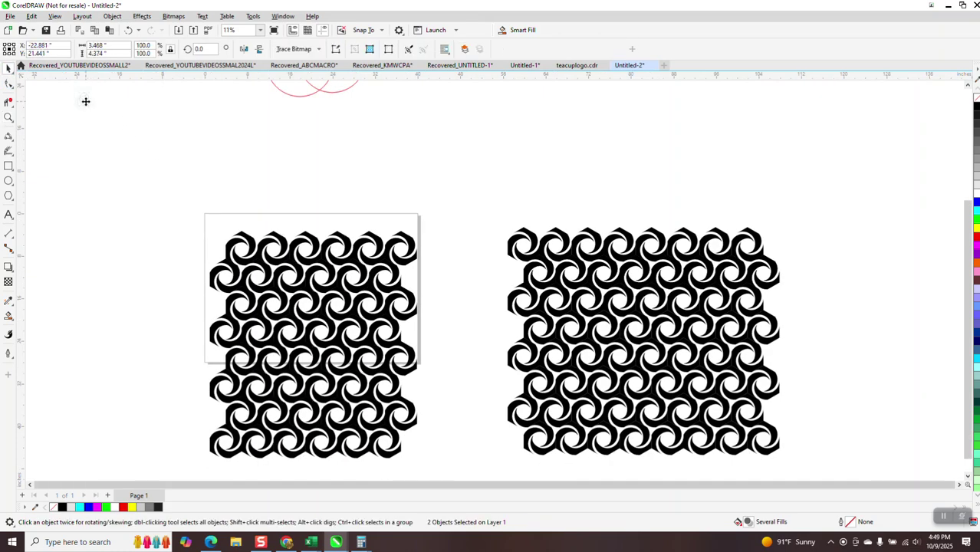
key(Delete)
scroll(204, 197, down, 1)
scroll(319, 168, down, 2)
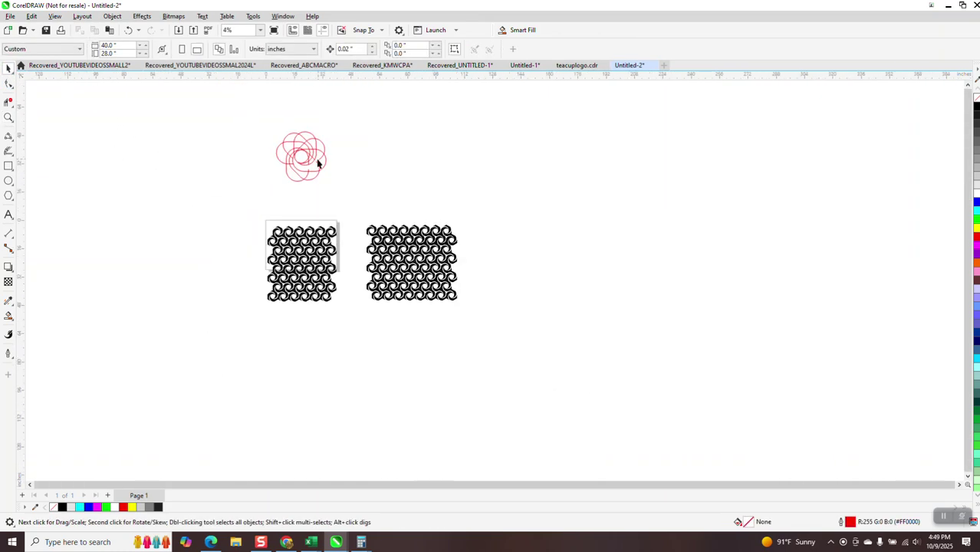
drag(253, 138, 352, 203)
key(Delete)
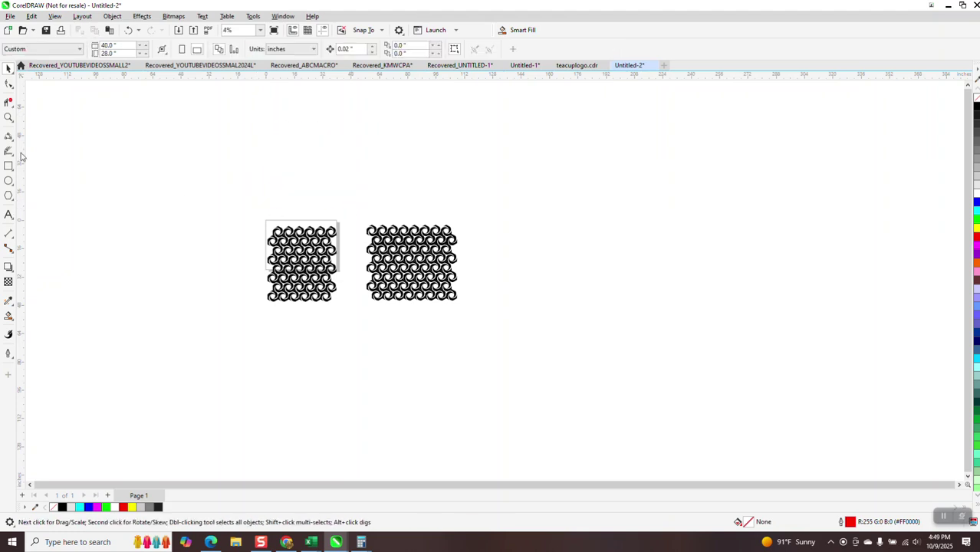
click(8, 118)
drag(276, 211, 372, 306)
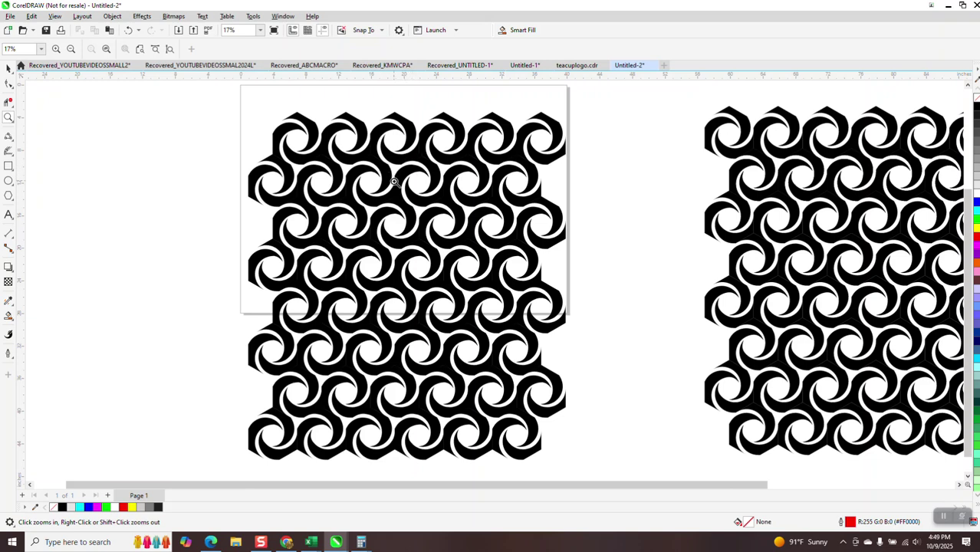
Examine the joints between tiles in the upper four-row block of the new pattern
scroll(380, 219, down, 1)
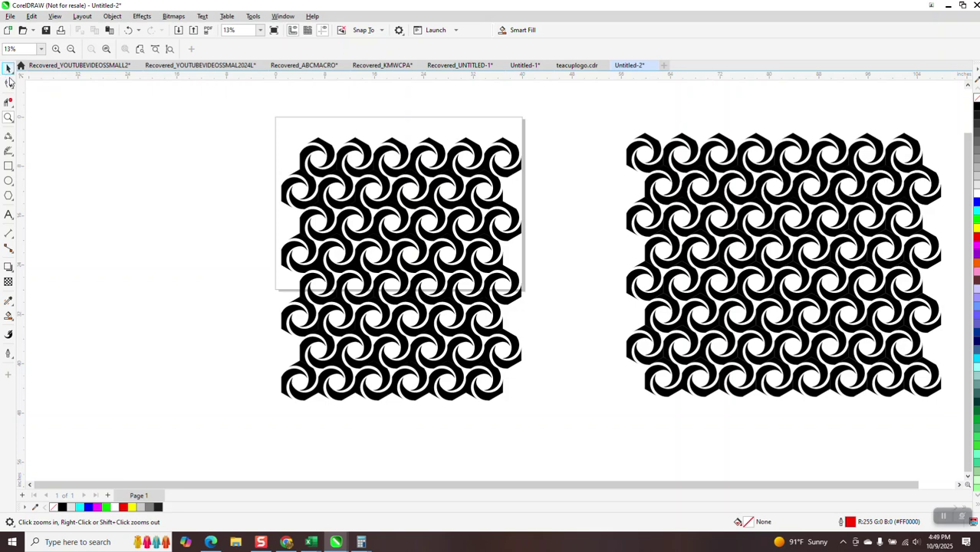
click(8, 68)
click(393, 205)
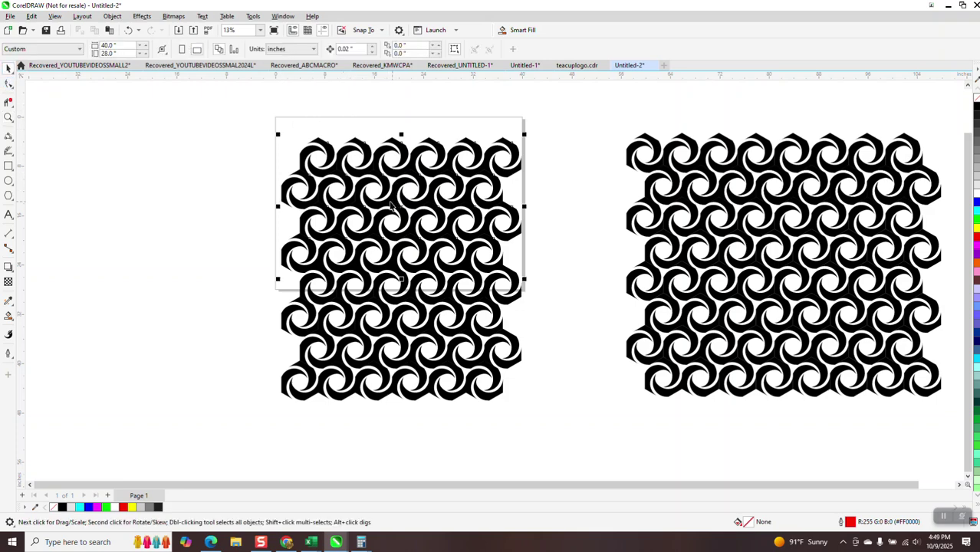
click(9, 118)
click(388, 227)
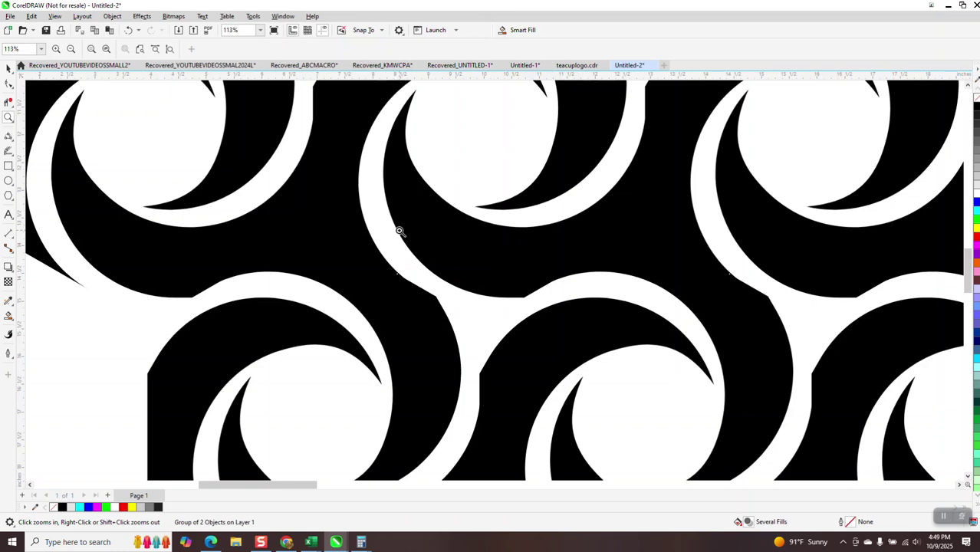
scroll(349, 228, down, 6)
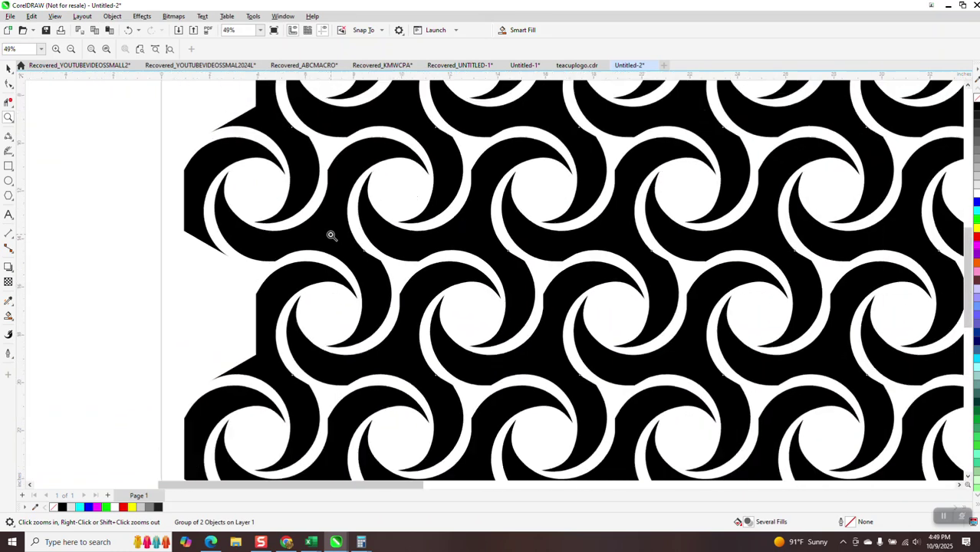
scroll(328, 231, down, 5)
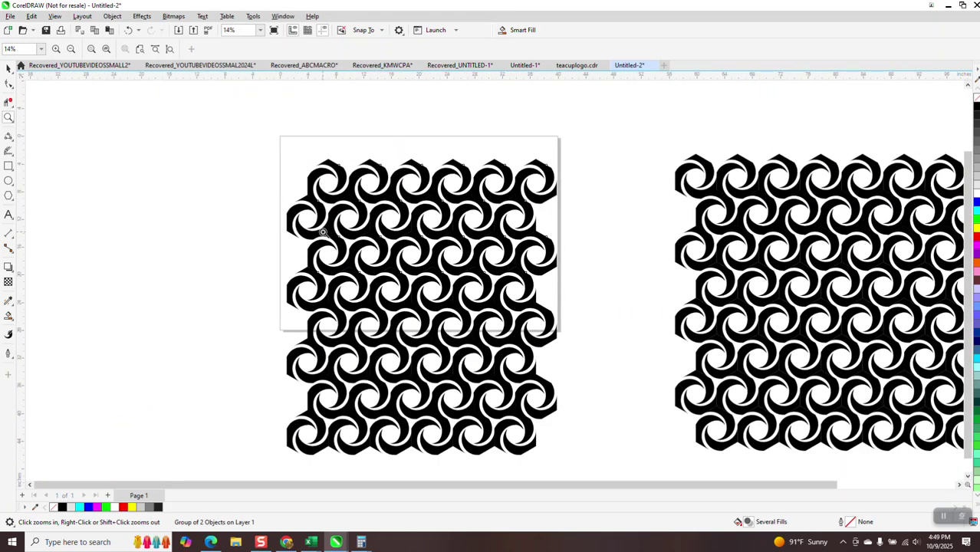
Group the two four-row blocks of the new pattern and center the group on the page
click(8, 69)
drag(272, 170, 529, 436)
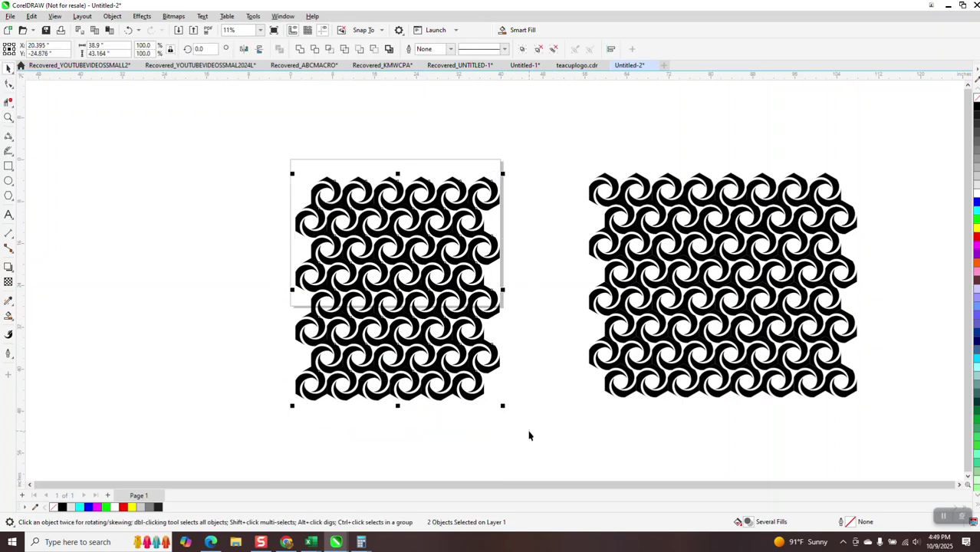
key(ctrl+g)
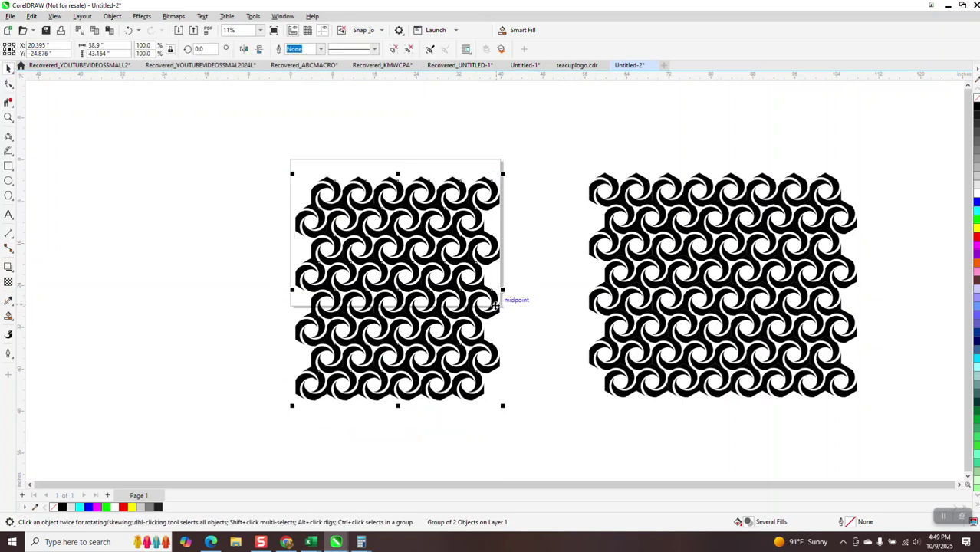
key(p)
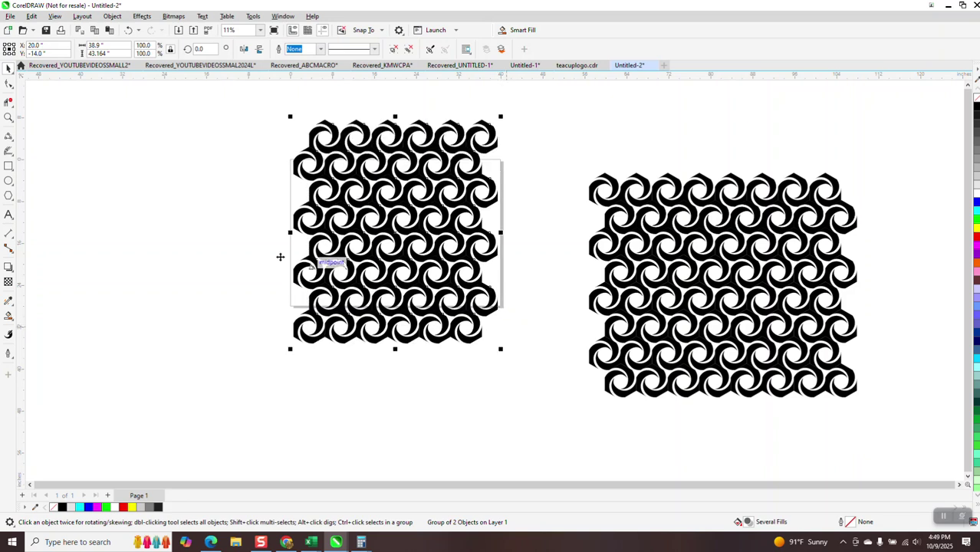
Draw a rectangle about 32.9 by 40.6 inches over the new pattern, with its sides inset from the staggered edges
click(8, 165)
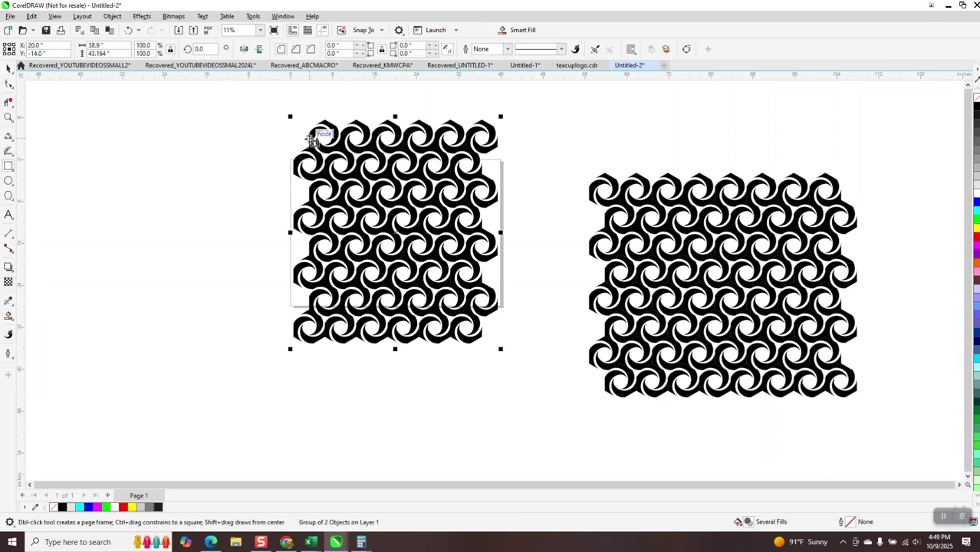
drag(309, 133, 328, 349)
drag(526, 241, 484, 243)
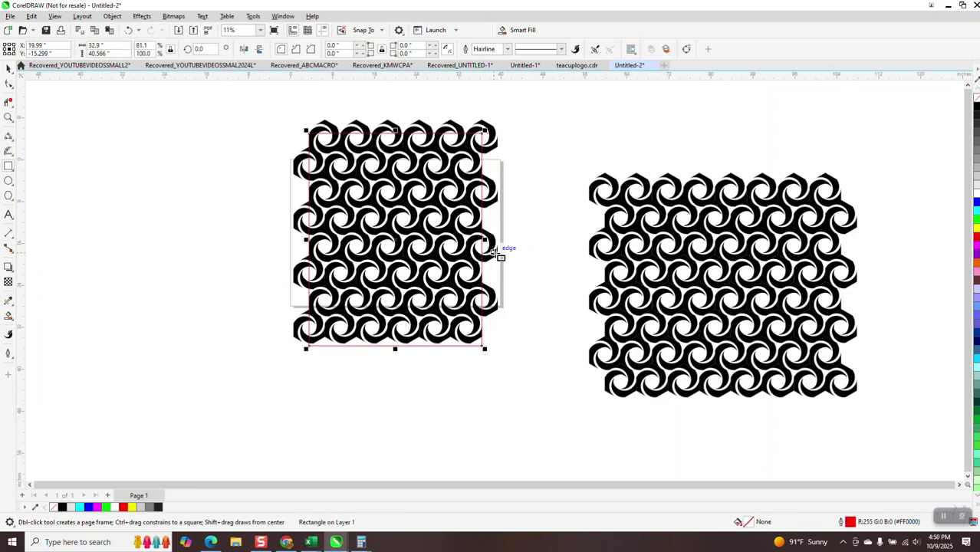
Try trimming the grouped pattern with the rectangle, and undo the trim
click(9, 68)
drag(244, 102, 260, 132)
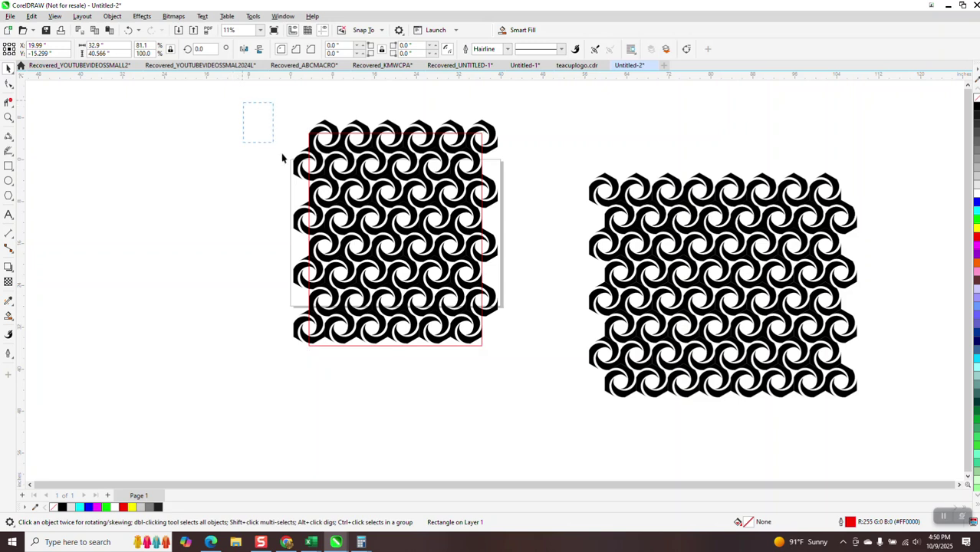
drag(537, 387, 536, 384)
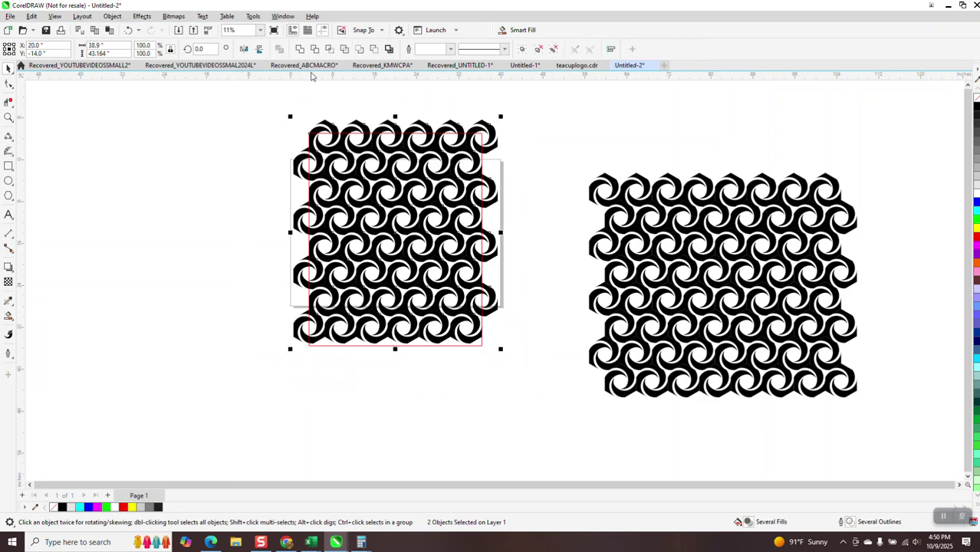
click(318, 50)
click(452, 102)
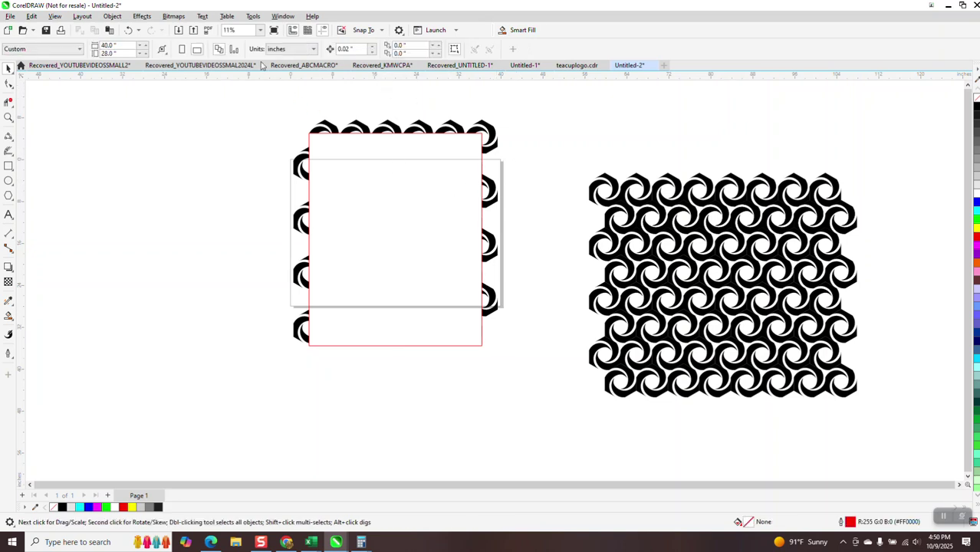
click(127, 30)
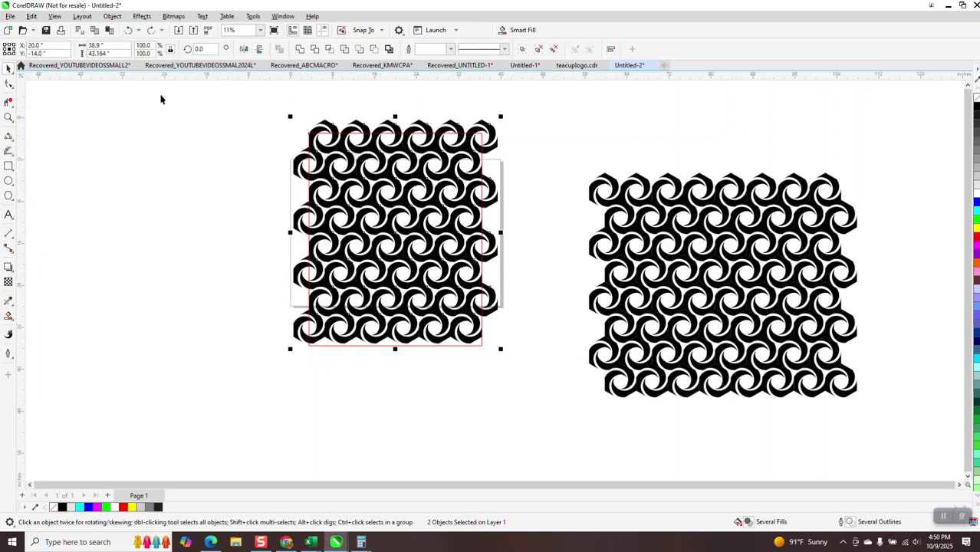
Set the nudge distance to 25 inches and nudge the red rectangle 50 inches left, clear of the pattern
key(Down)
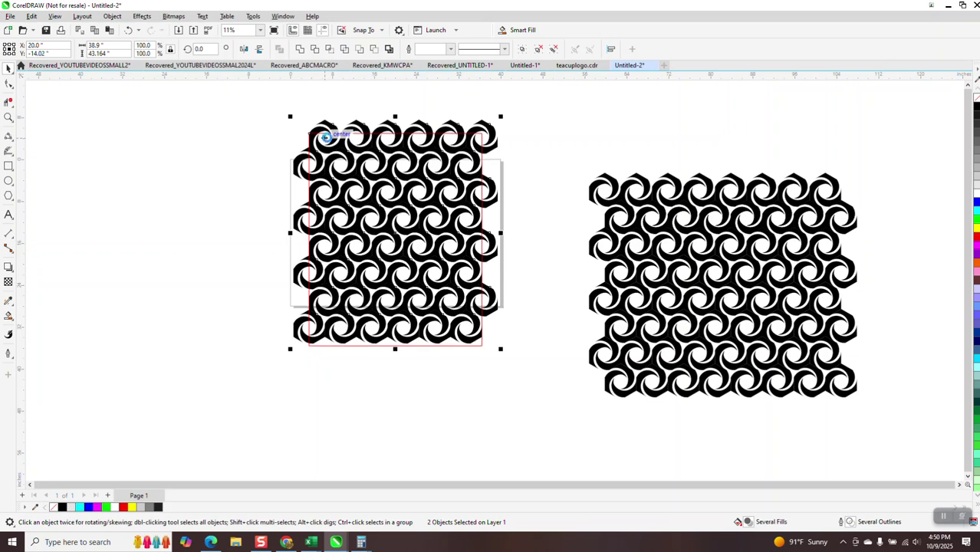
click(455, 118)
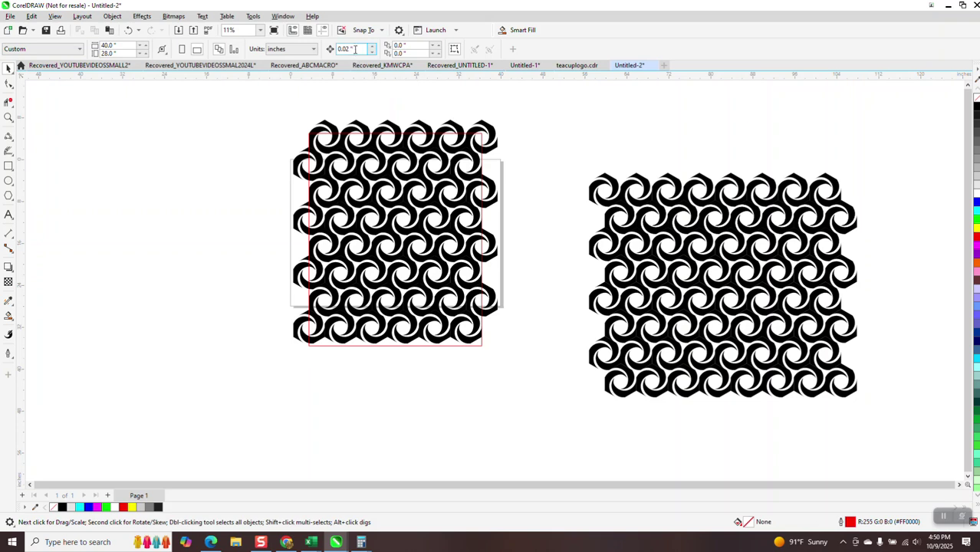
click(348, 49)
text(25)
click(483, 170)
key(Left)
key(Left)
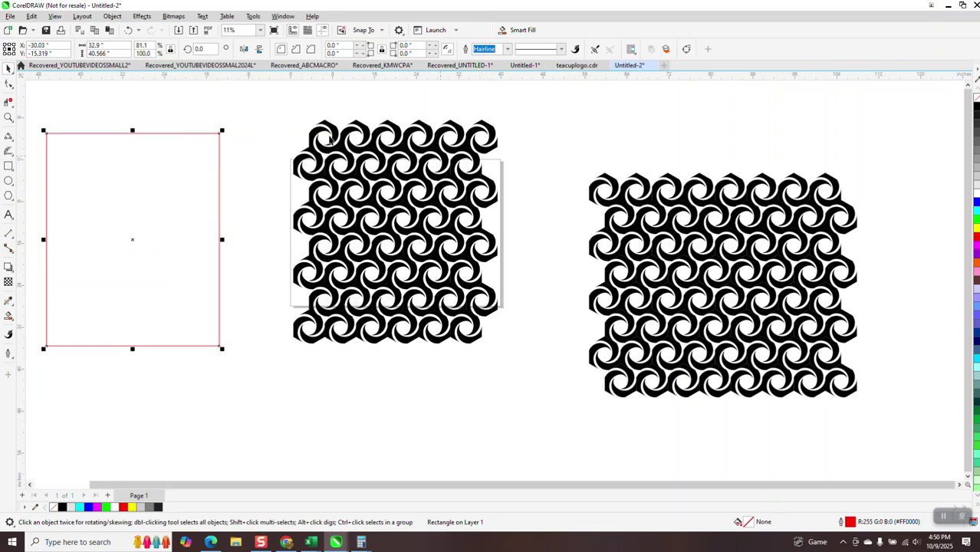
Ungroup all nested groups in the new pattern and regroup its pieces as one single group
click(329, 139)
drag(271, 100, 534, 372)
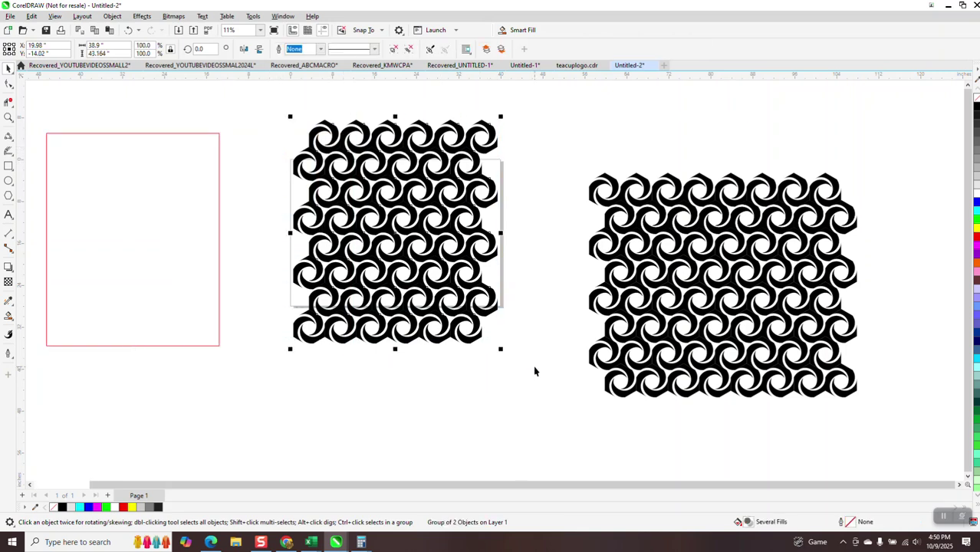
click(114, 16)
mouse_move(184, 189)
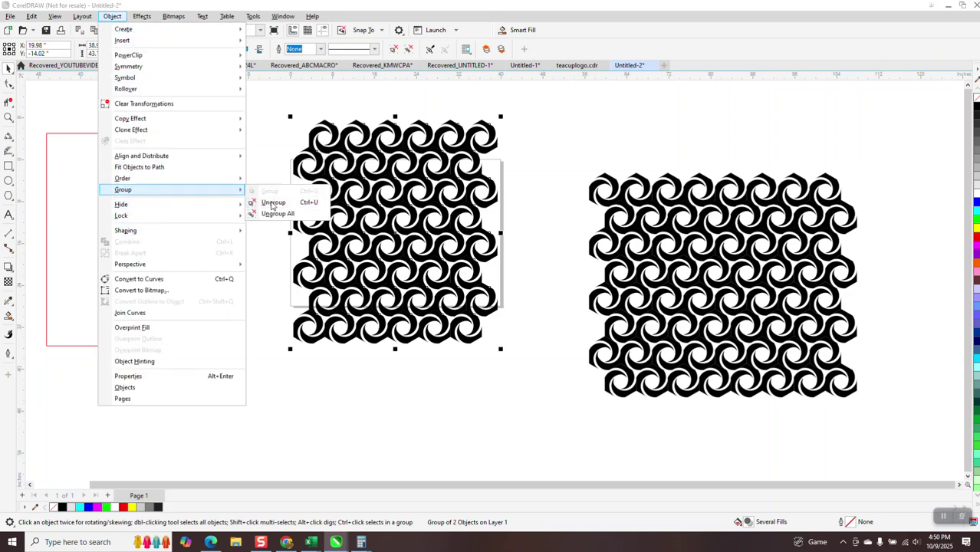
click(277, 213)
drag(271, 109, 533, 377)
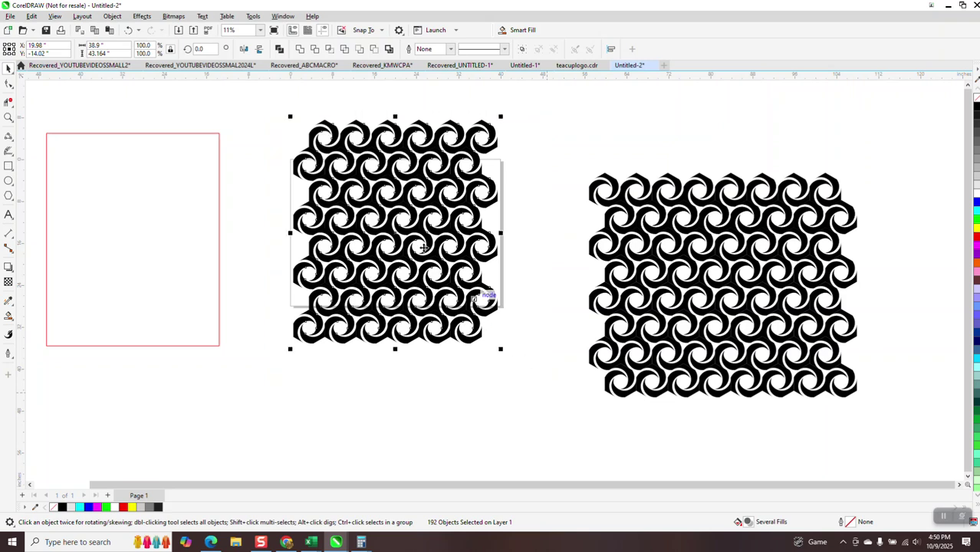
click(118, 18)
mouse_move(141, 192)
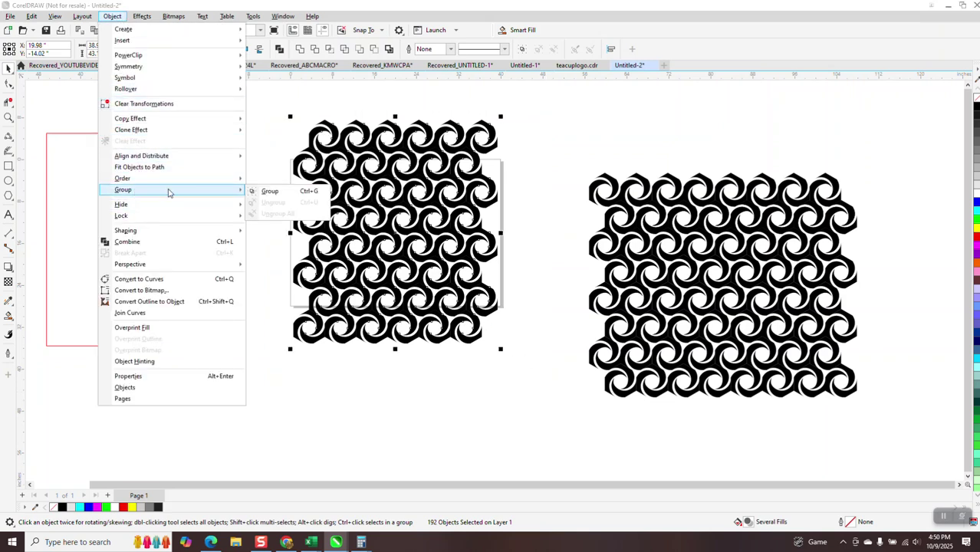
click(269, 192)
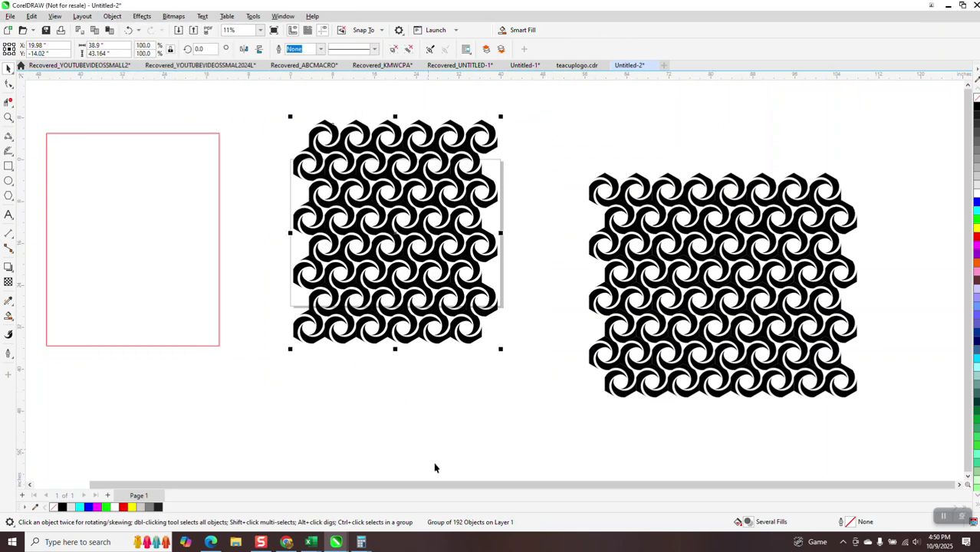
Nudge the red rectangle 50 inches right, back over the new pattern
click(177, 292)
key(Right)
key(Right)
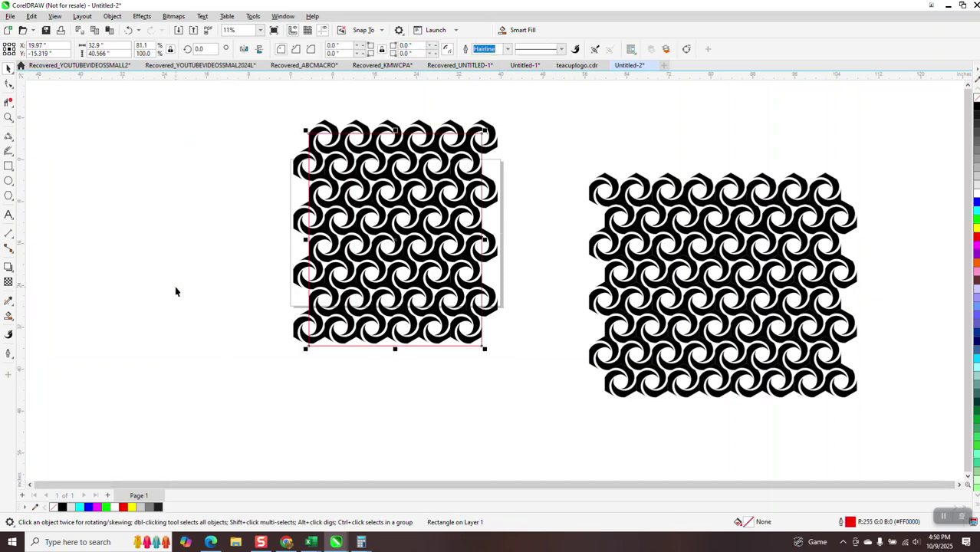
Intersect the rectangle with the pattern group and nudge the resulting cropped block 50 inches left
drag(281, 104, 550, 402)
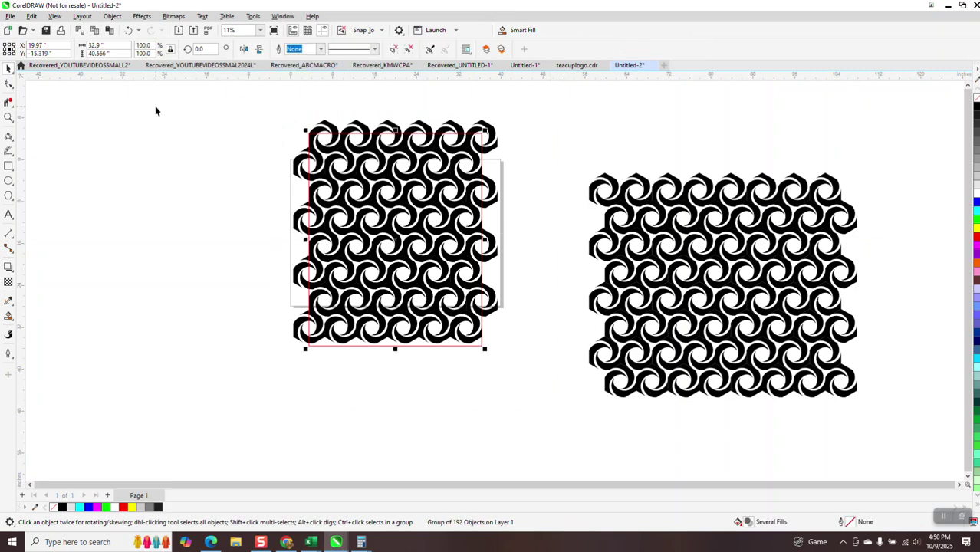
key(Left)
key(Left)
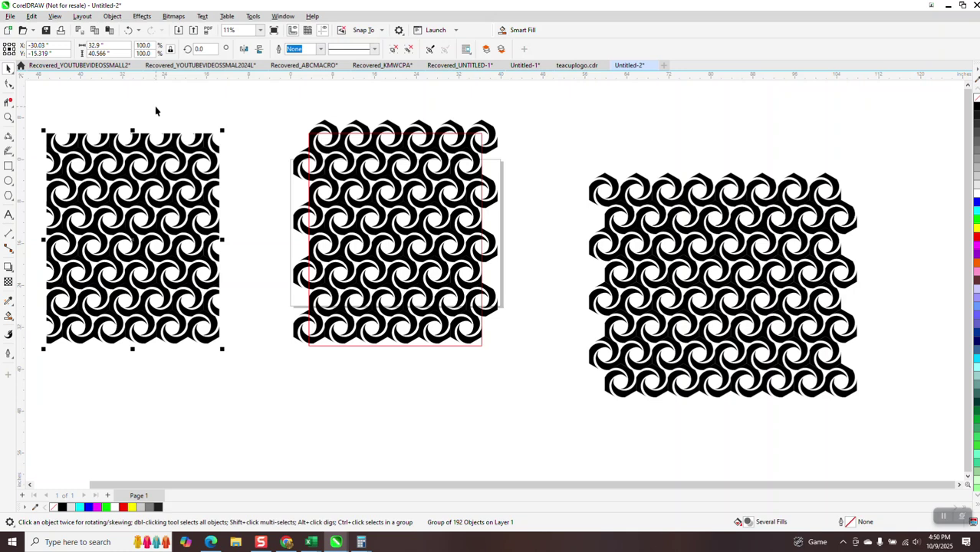
Delete the uncropped pattern and the red rectangle left on the page
scroll(371, 358, down, 1)
drag(282, 113, 503, 375)
key(Delete)
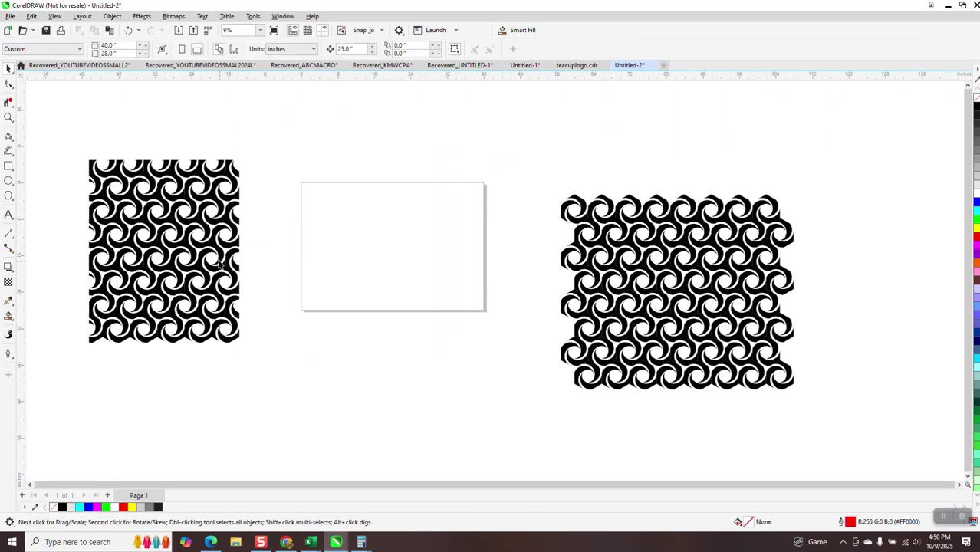
Move the cropped pattern onto the page and examine its straight cut edges
drag(233, 261, 405, 268)
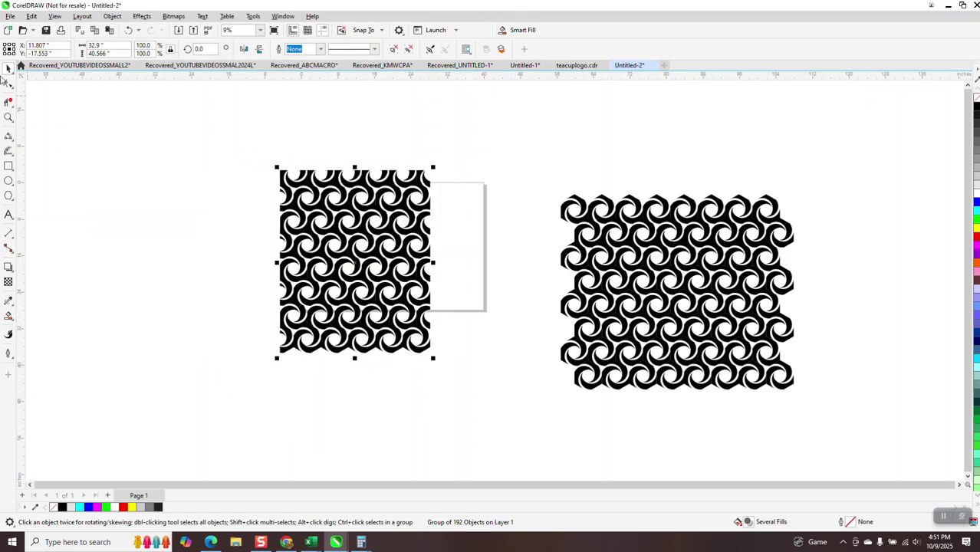
click(9, 117)
drag(289, 161, 410, 215)
scroll(400, 208, down, 5)
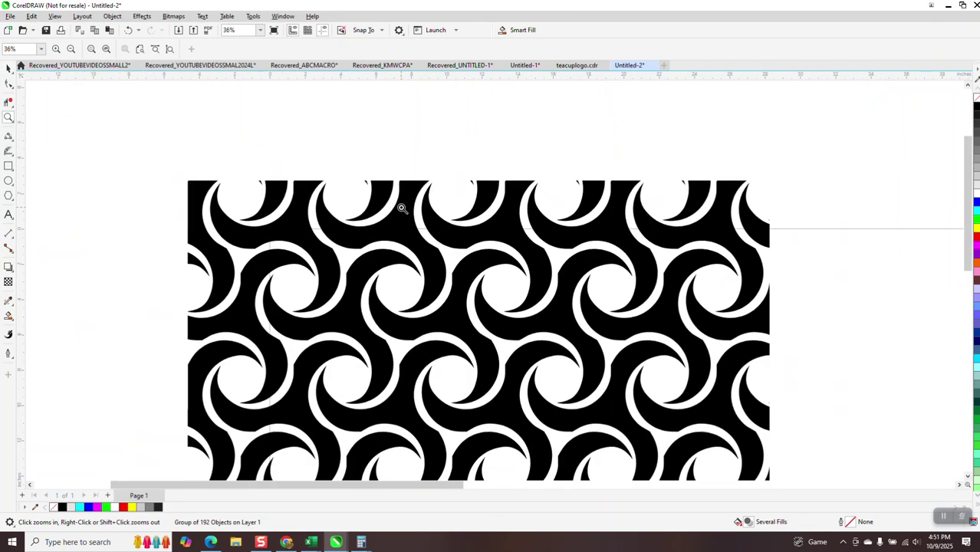
scroll(401, 209, up, 1)
scroll(401, 208, down, 2)
Move the cropped pattern left of the page, then pull the top two rows off the reference pattern and delete them
click(7, 69)
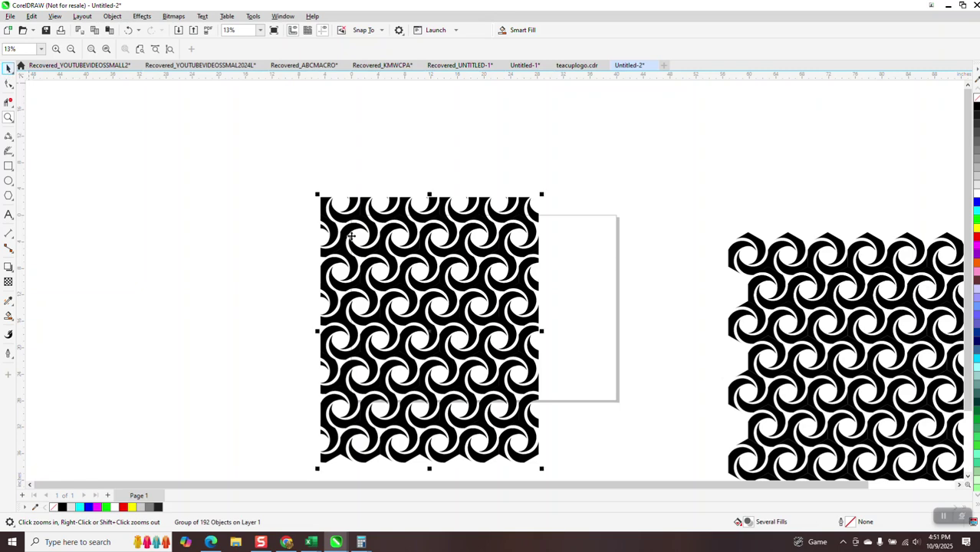
drag(383, 244, 184, 214)
drag(761, 274, 572, 250)
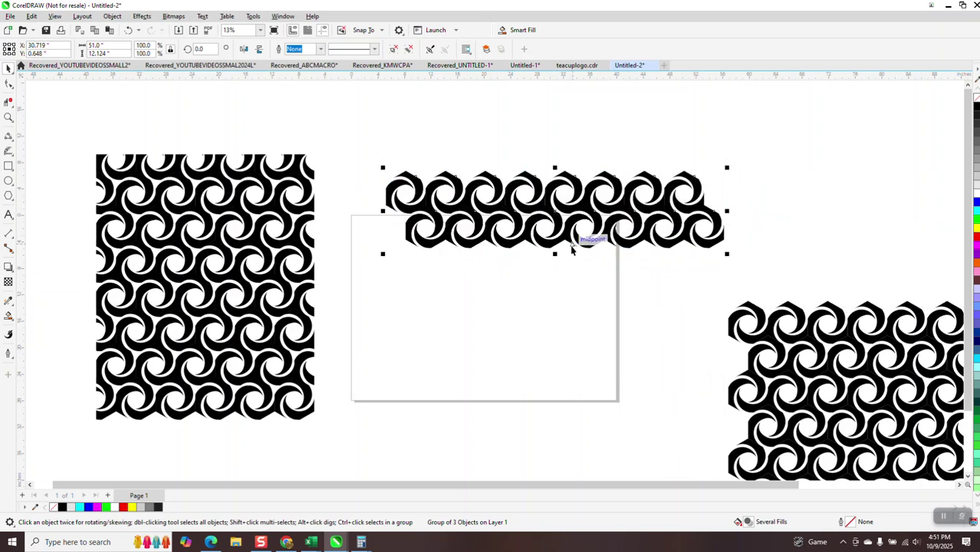
key(Delete)
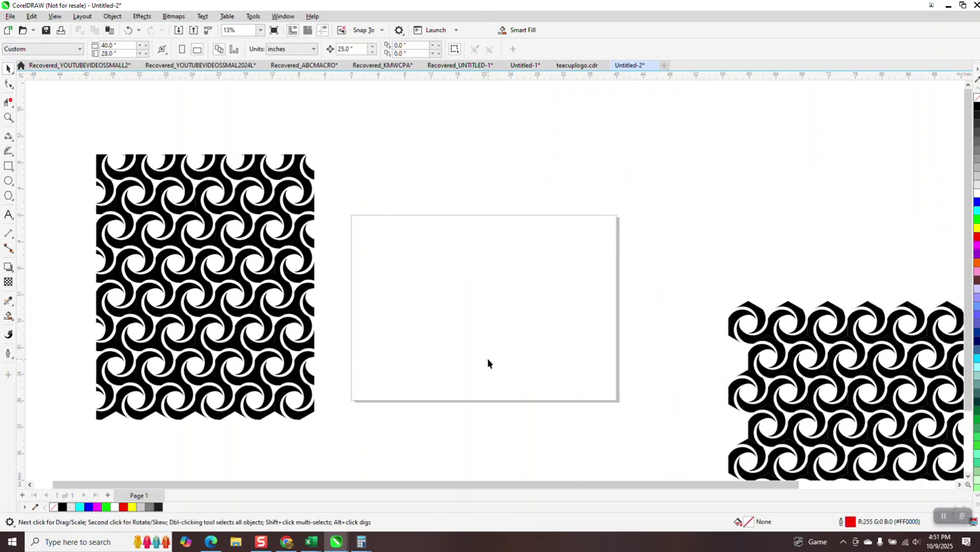